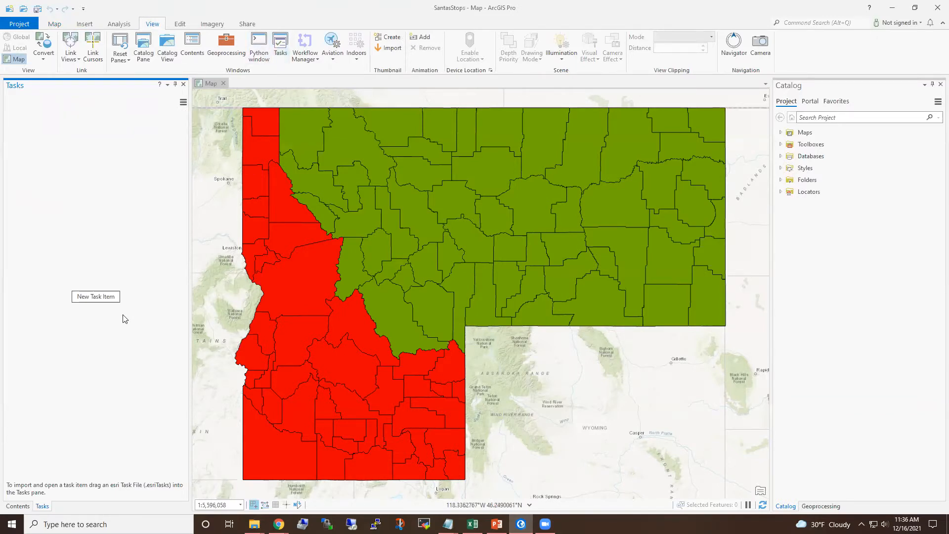
# - Create a new task item and name it Updating Santa's Stops
pyautogui.click(93, 298)
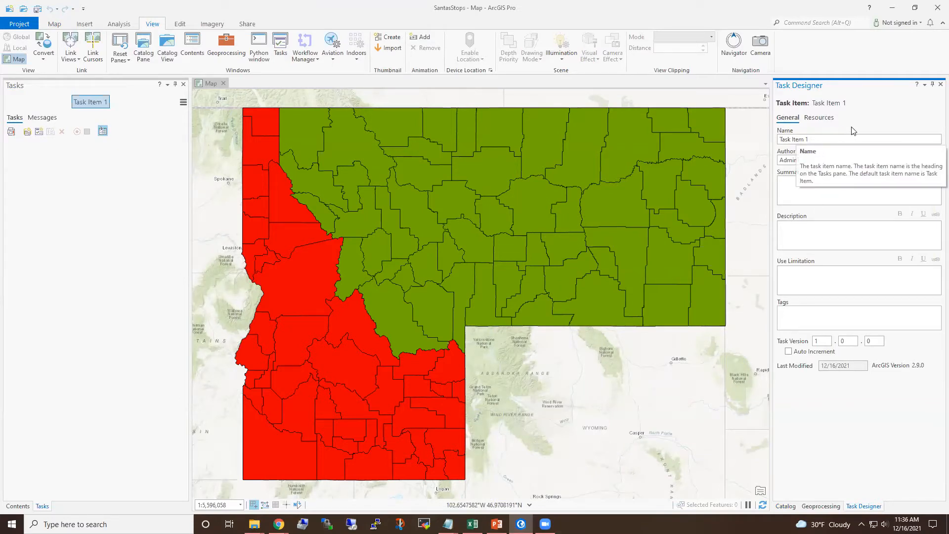
pyautogui.click(844, 138)
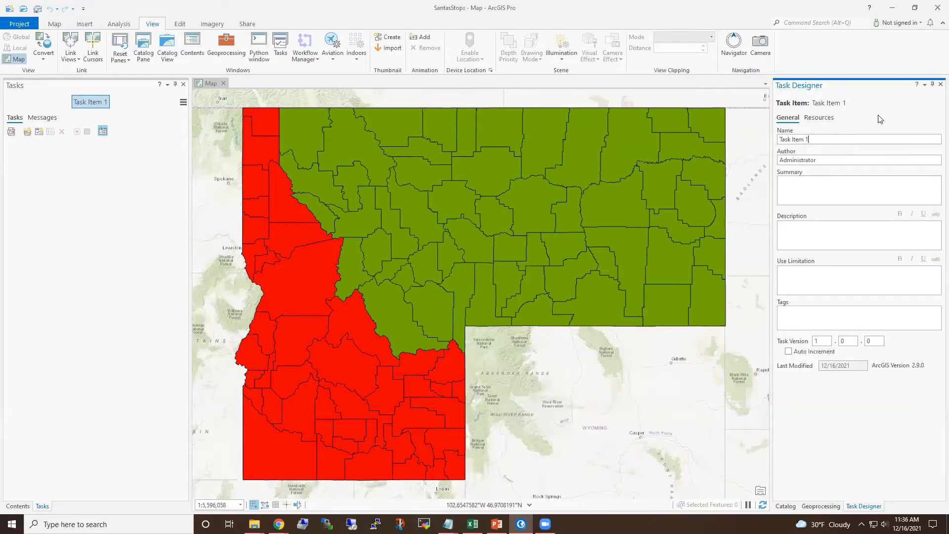
pyautogui.doubleClick(878, 139)
pyautogui.tripleClick(794, 139)
pyautogui.write("Updating Santa' sto")
pyautogui.press('BackSpace')
pyautogui.press('BackSpace')
pyautogui.press('BackSpace')
pyautogui.press('BackSpace')
pyautogui.write('s Stops')
# - Set the task item's author to the author's full name and the summary to Workflow to update Santa's Stops
pyautogui.moveTo(843, 159); pyautogui.dragTo(778, 160)
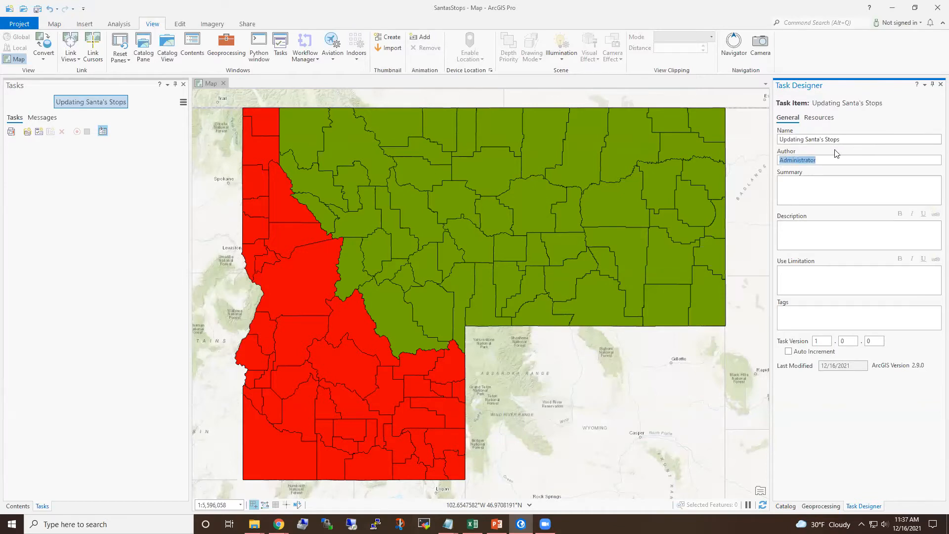
pyautogui.write('Kindra Blair')
pyautogui.click(852, 188)
pyautogui.write('Sant')
pyautogui.press('BackSpace')
pyautogui.press('BackSpace')
pyautogui.press('BackSpace')
pyautogui.press('BackSpace')
pyautogui.write('Workflow to update Stana')
pyautogui.press('BackSpace')
pyautogui.press('BackSpace')
pyautogui.press('BackSpace')
pyautogui.press('BackSpace')
pyautogui.write("anta's Stops")
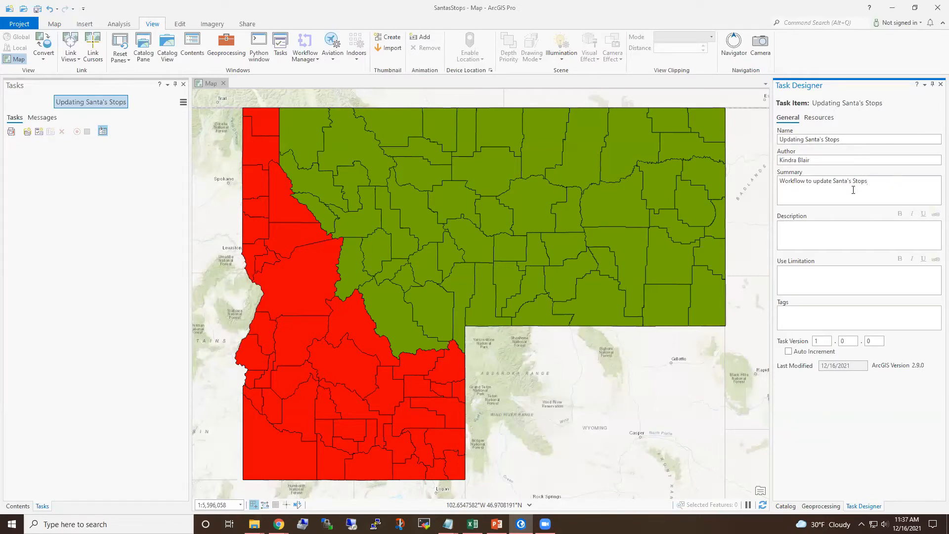
# - Copy the summary into the description and set the use limitation to elves only
pyautogui.click(813, 233)
pyautogui.moveTo(869, 181); pyautogui.dragTo(778, 178)
pyautogui.hotkey('ctrl', 'c')
pyautogui.click(798, 234)
pyautogui.hotkey('ctrl', 'v')
pyautogui.click(805, 271)
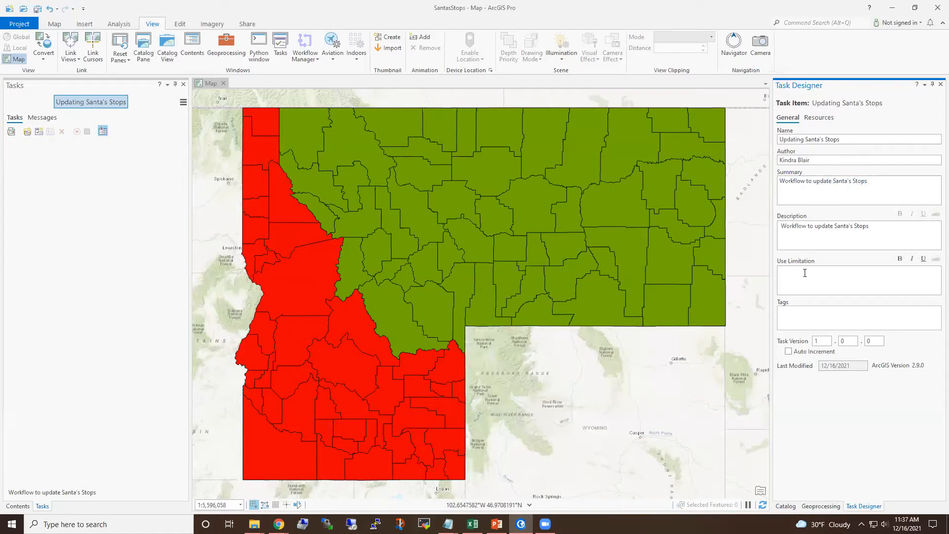
pyautogui.write('elves only')
# - Add the tags Santa and Christmas Eve, then save the project
pyautogui.click(799, 314)
pyautogui.write('Santa')
pyautogui.press('Return')
pyautogui.write('Christmas Eve')
pyautogui.press('Return')
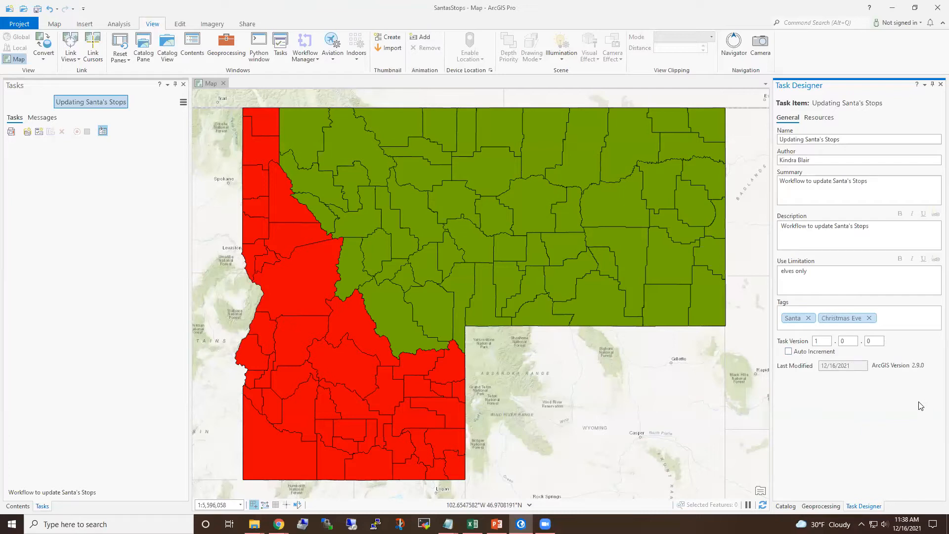
pyautogui.click(38, 9)
# - Add a new task named Updating Santa's Stops
pyautogui.click(39, 133)
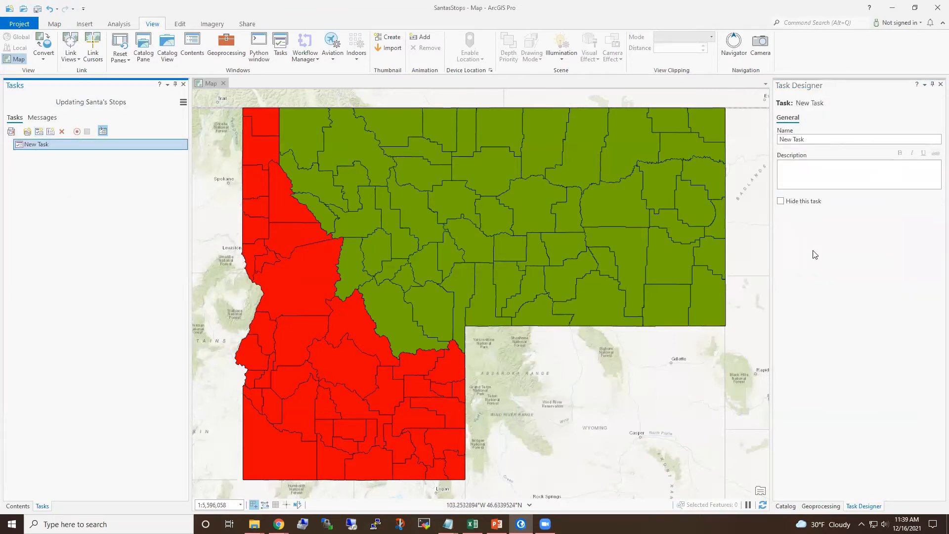
pyautogui.click(824, 140)
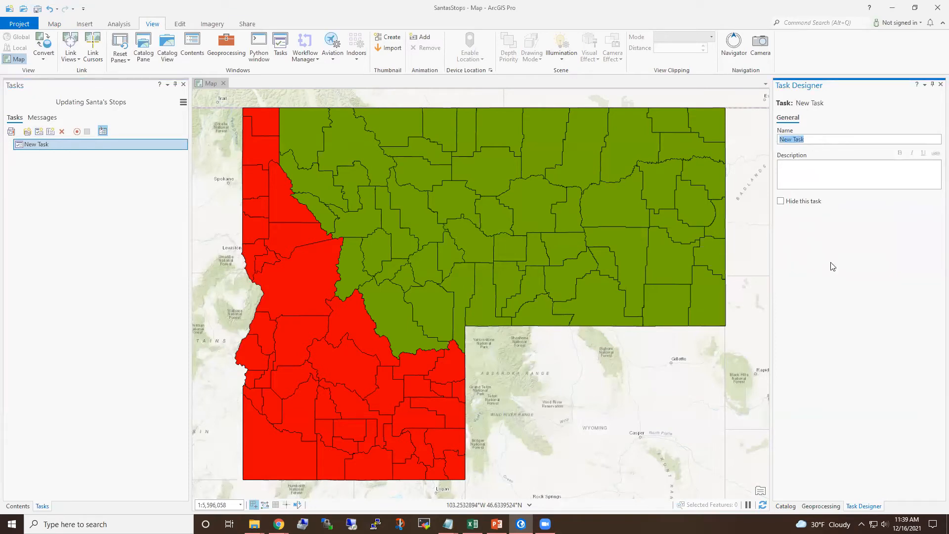
pyautogui.write("Updating Santa's Stop")
pyautogui.press('BackSpace')
pyautogui.press('BackSpace')
pyautogui.press('BackSpace')
pyautogui.write("anta's Stops")
# - Set the task description to Collecting and adding submission to Santa's database
pyautogui.click(847, 184)
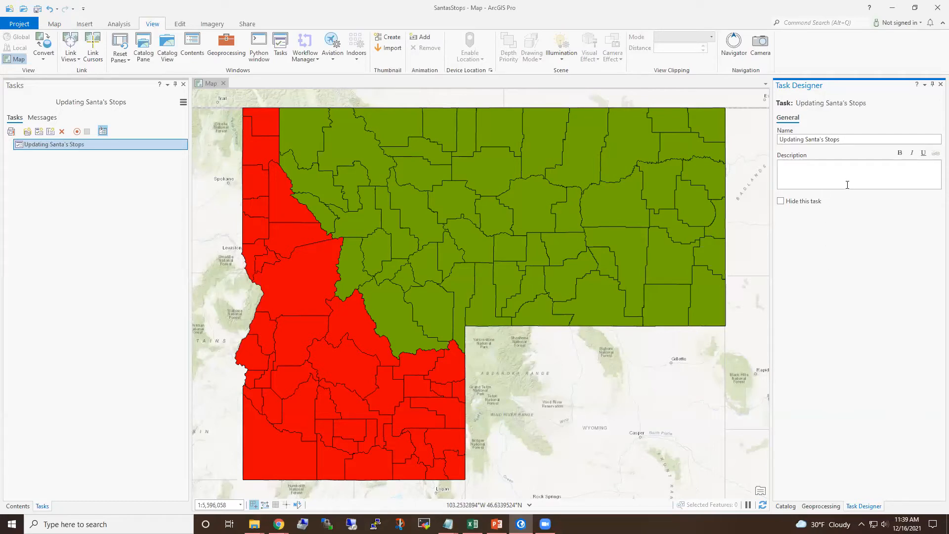
pyautogui.write("Collecting and adding submission to Santa's dat")
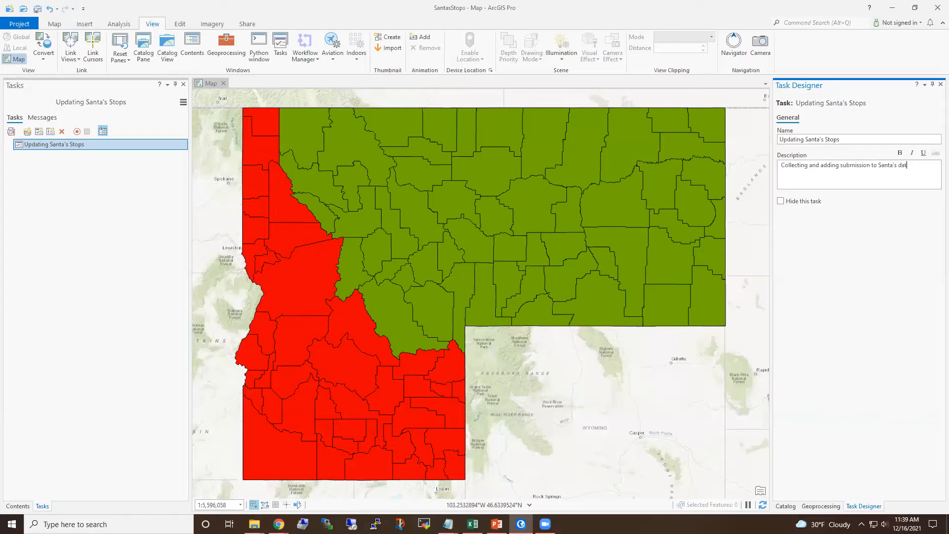
pyautogui.write('abase')
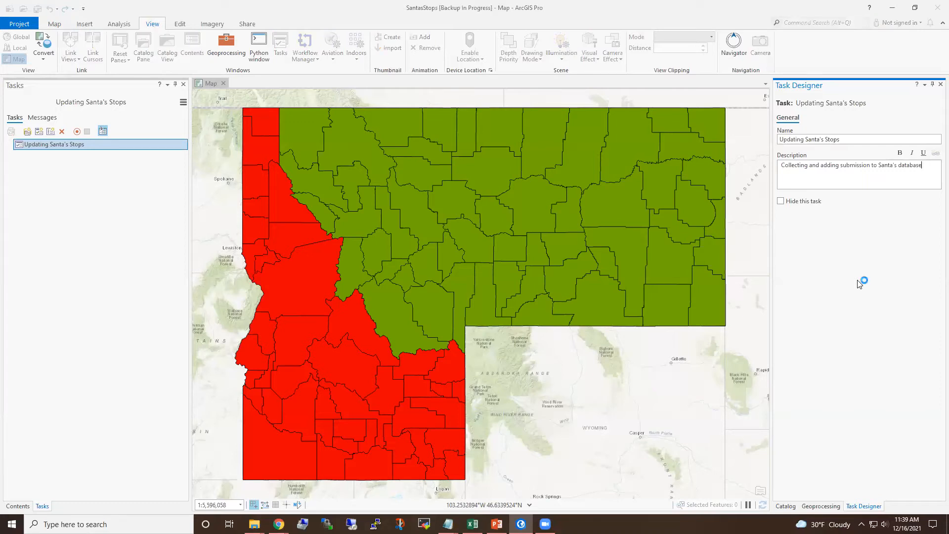
# - Add a first step to the task named Email the submitter
pyautogui.click(49, 131)
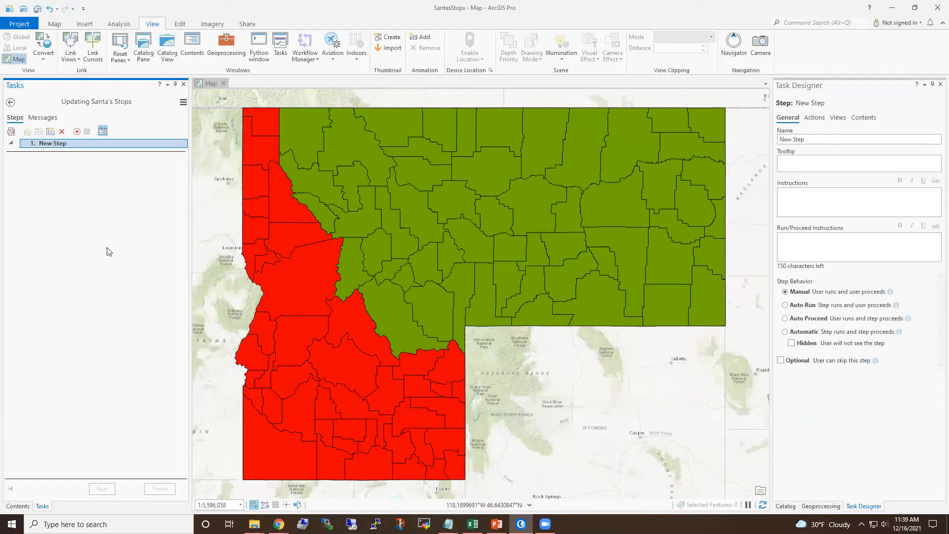
pyautogui.click(851, 137)
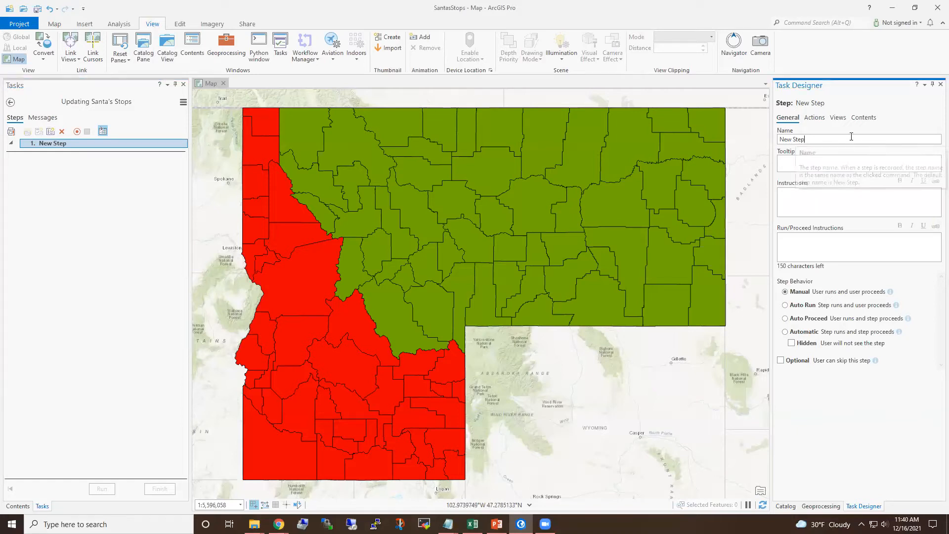
pyautogui.moveTo(851, 138); pyautogui.dragTo(774, 142)
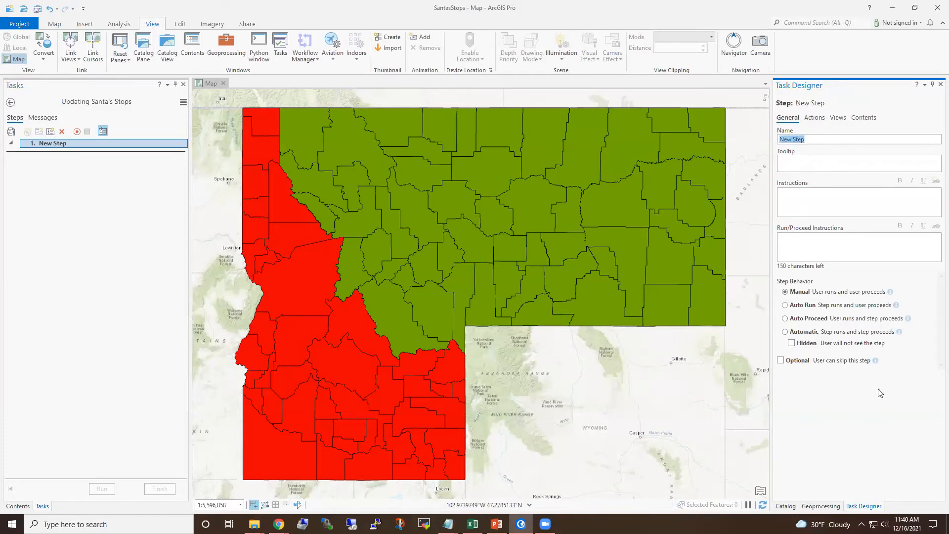
pyautogui.write('Email the submitter')
# - Set the step's instructions to Send the following email:
pyautogui.click(810, 162)
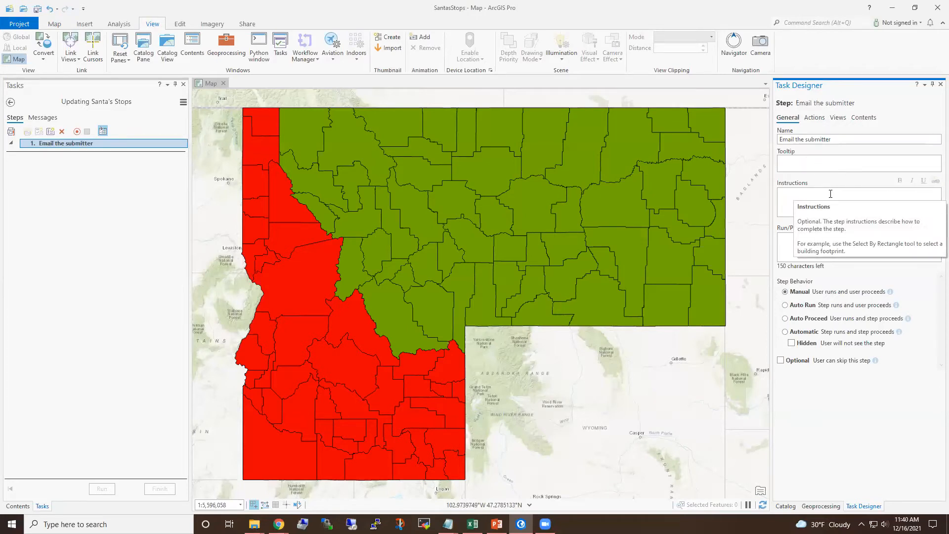
pyautogui.click(830, 194)
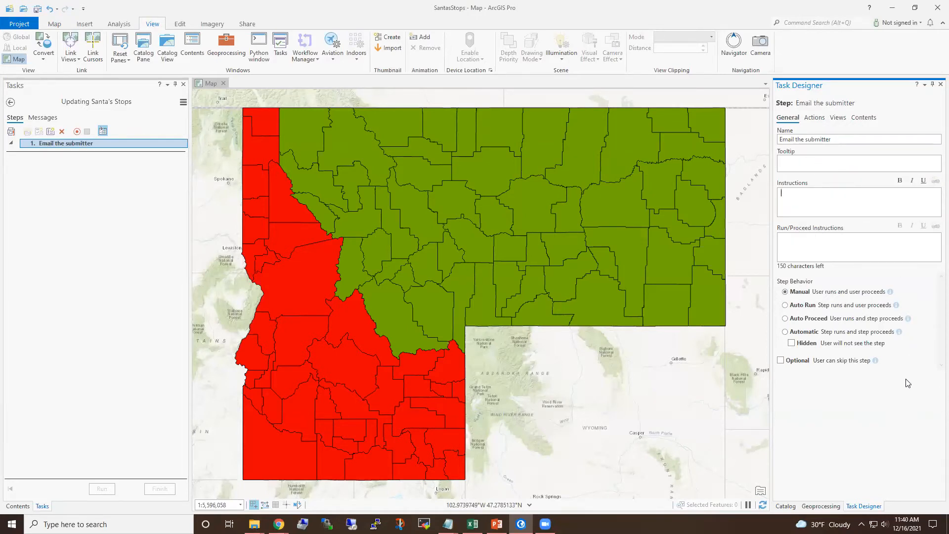
pyautogui.write('Sned')
pyautogui.press('BackSpace')
pyautogui.press('BackSpace')
pyautogui.press('BackSpace')
pyautogui.write('end the following email')
# - Copy the acceptance email text from the Notepad file and paste it into the step's instructions
pyautogui.click(447, 524)
pyautogui.moveTo(504, 96); pyautogui.dragTo(227, 64)
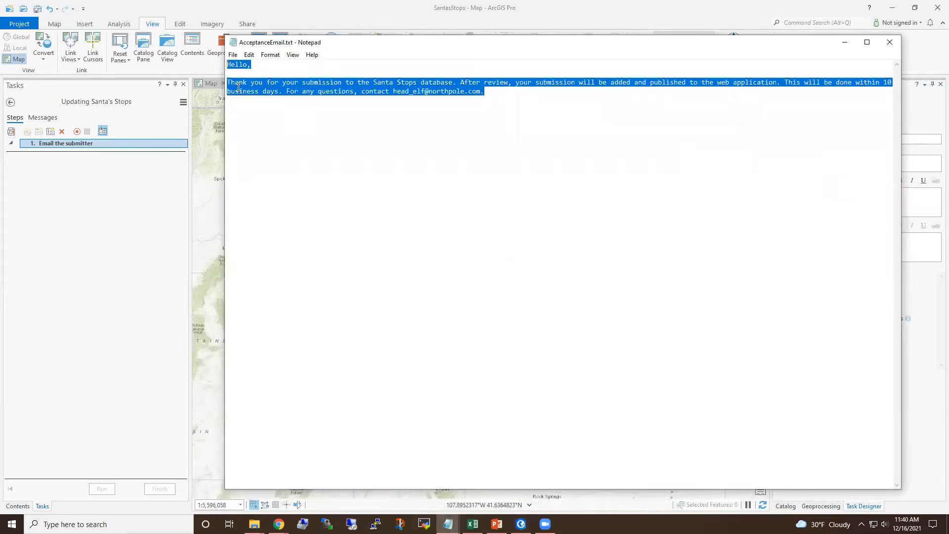
pyautogui.click(603, 8)
pyautogui.click(808, 204)
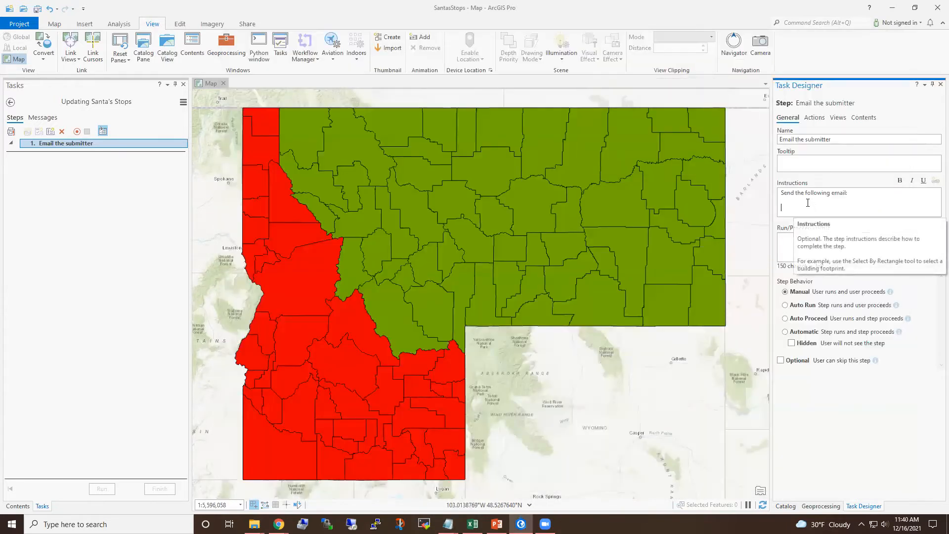
pyautogui.hotkey('ctrl', 'v')
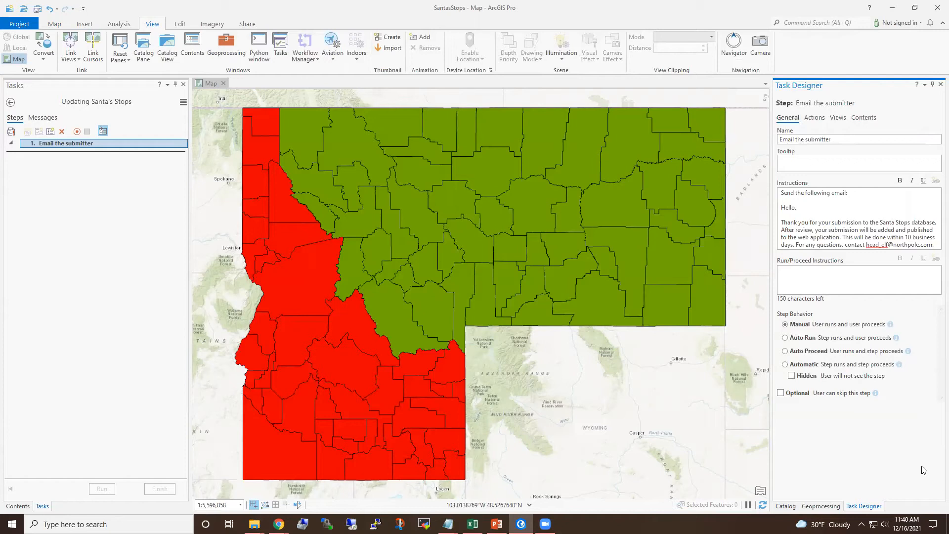
# - Add a second step named Import data using XY table to point
pyautogui.click(845, 282)
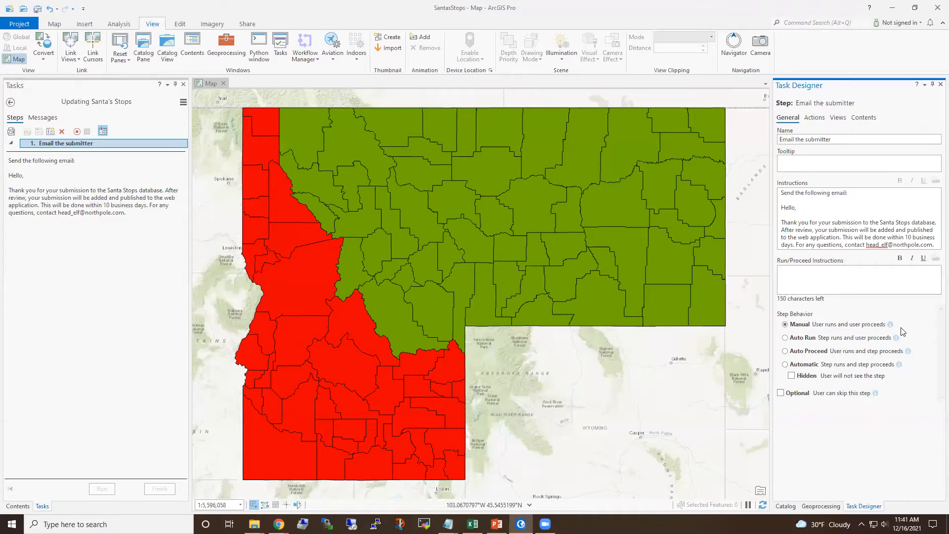
pyautogui.click(49, 132)
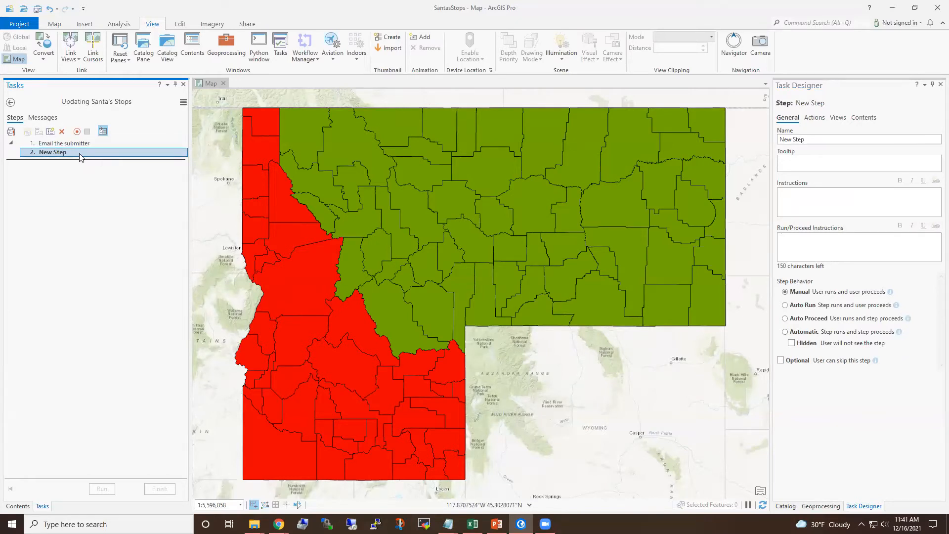
pyautogui.rightClick(80, 156)
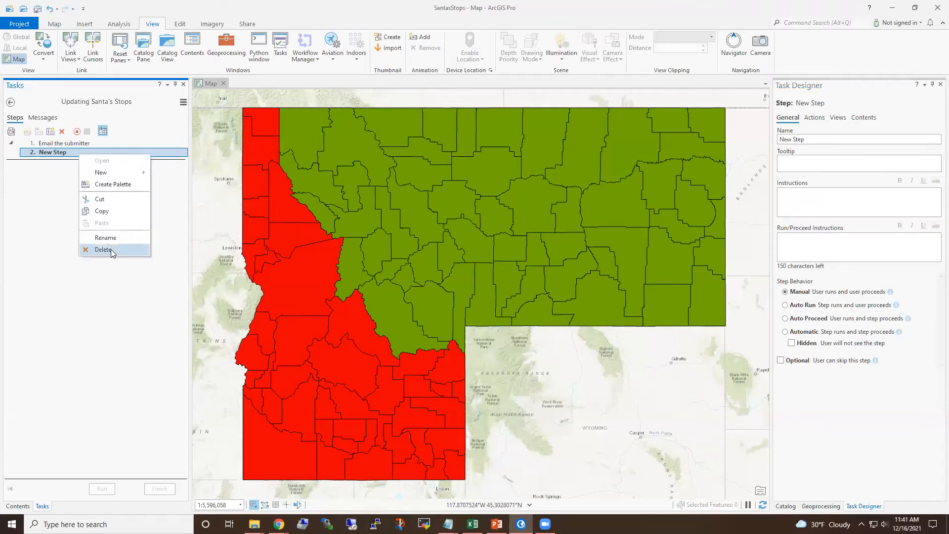
pyautogui.click(55, 194)
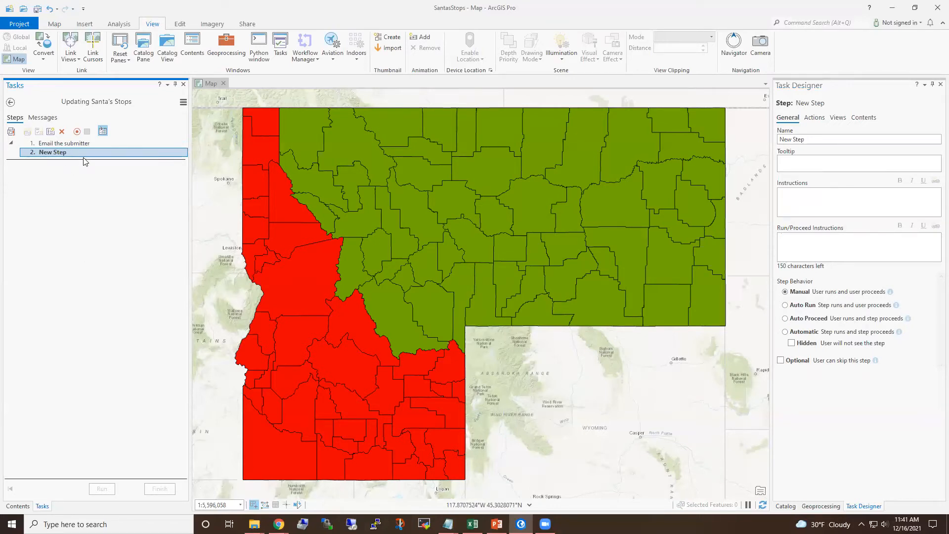
pyautogui.click(834, 140)
pyautogui.hotkey('ctrl', 'shift', 'Left')
pyautogui.hotkey('ctrl', 'shift', 'Left')
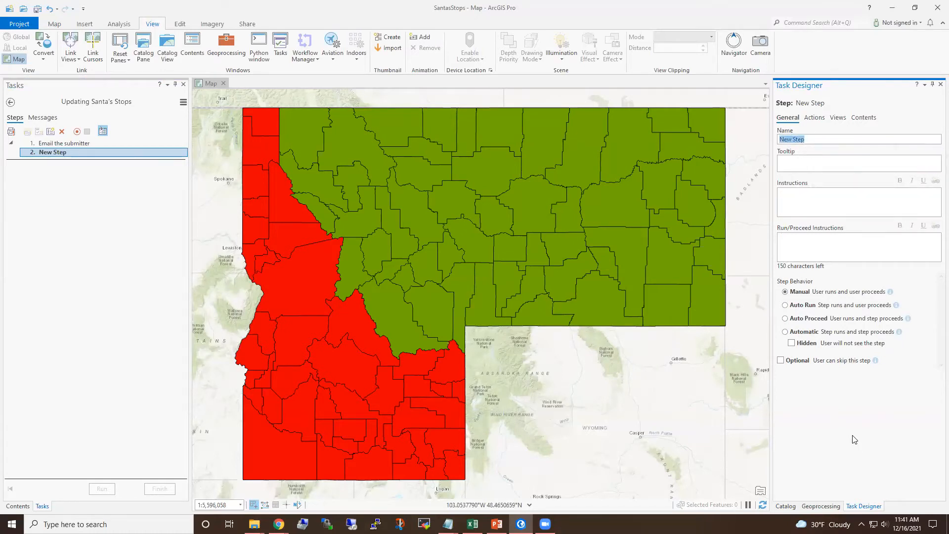
pyautogui.write('Import data using XY table to point')
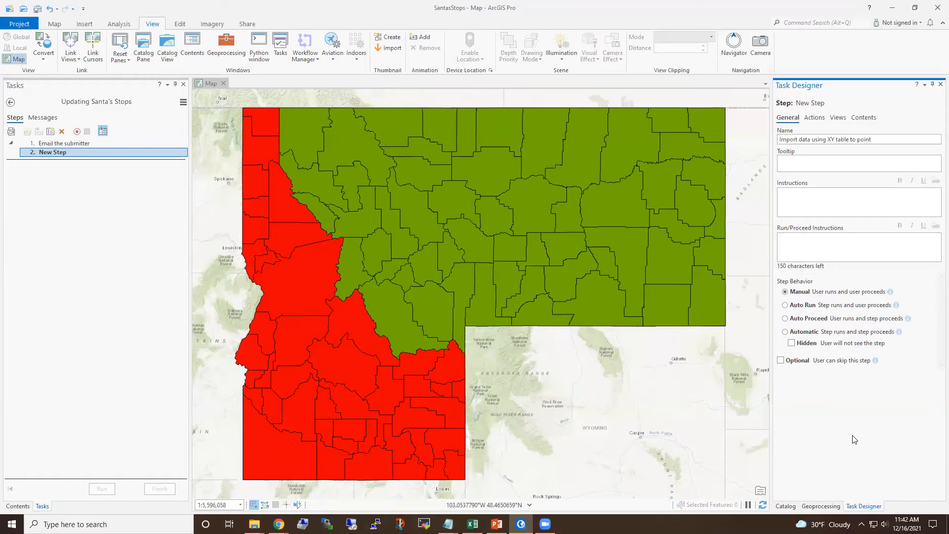
# - Set the step's instructions to Import the submission to an point feature class
pyautogui.click(844, 204)
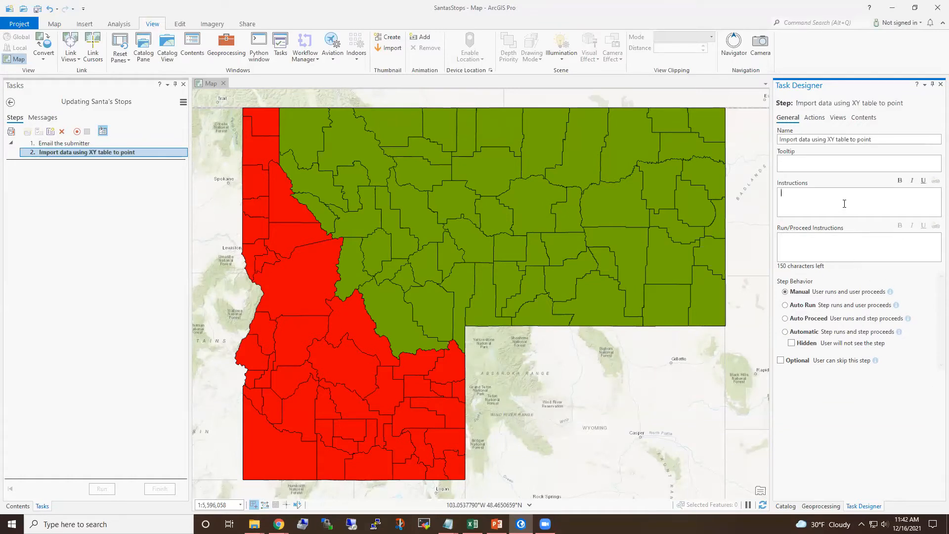
pyautogui.write('Import the submission to an point feature class.')
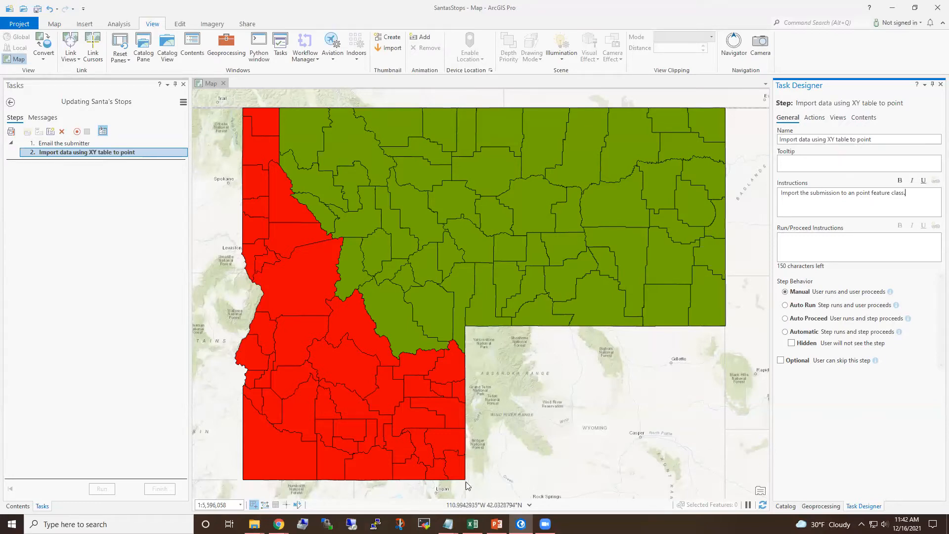
# - Set the import step's action to the embedded XY Table To Point geoprocessing tool, after checking the submission spreadsheet
pyautogui.hotkey('alt', 'Tab')
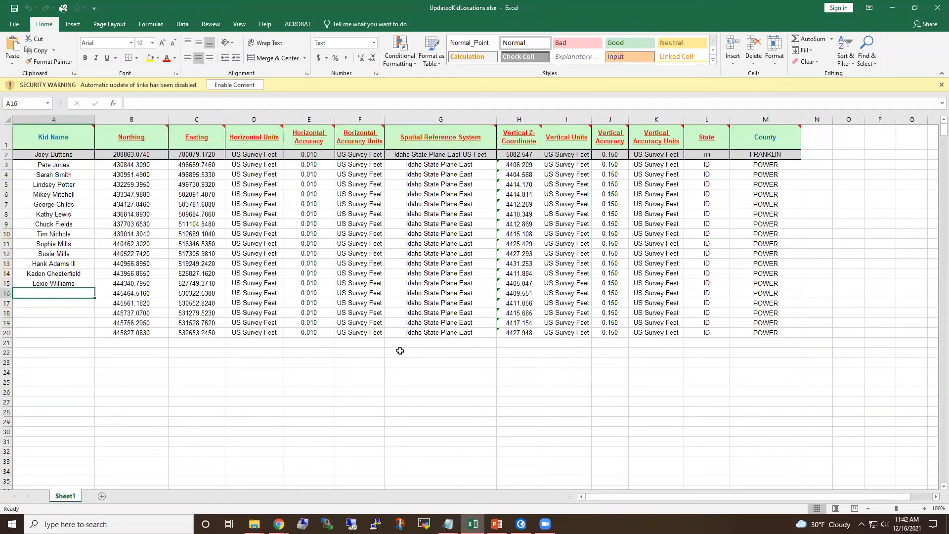
pyautogui.click(892, 9)
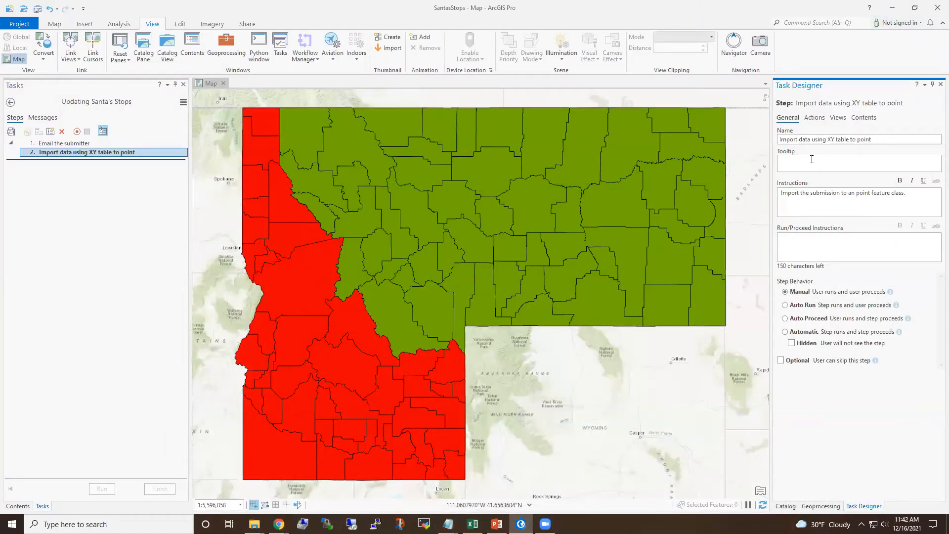
pyautogui.click(811, 117)
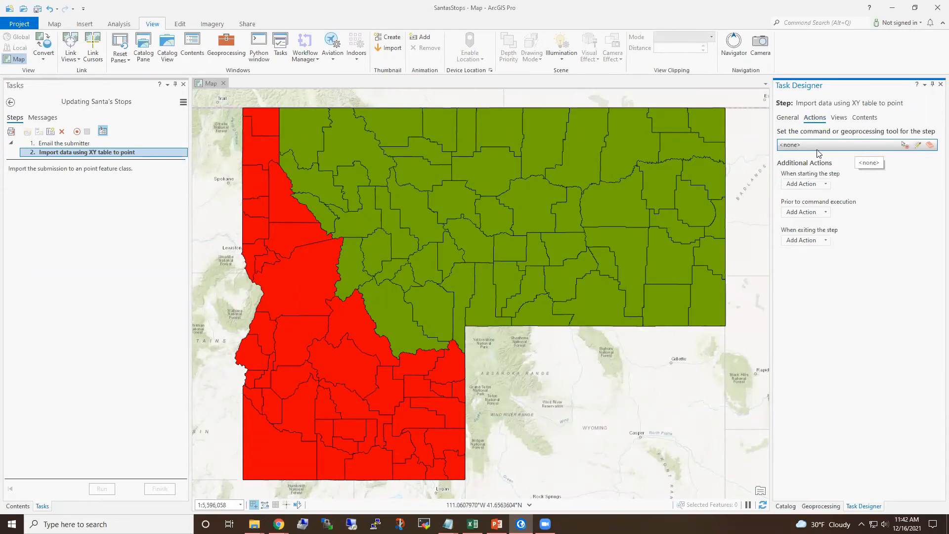
pyautogui.click(918, 146)
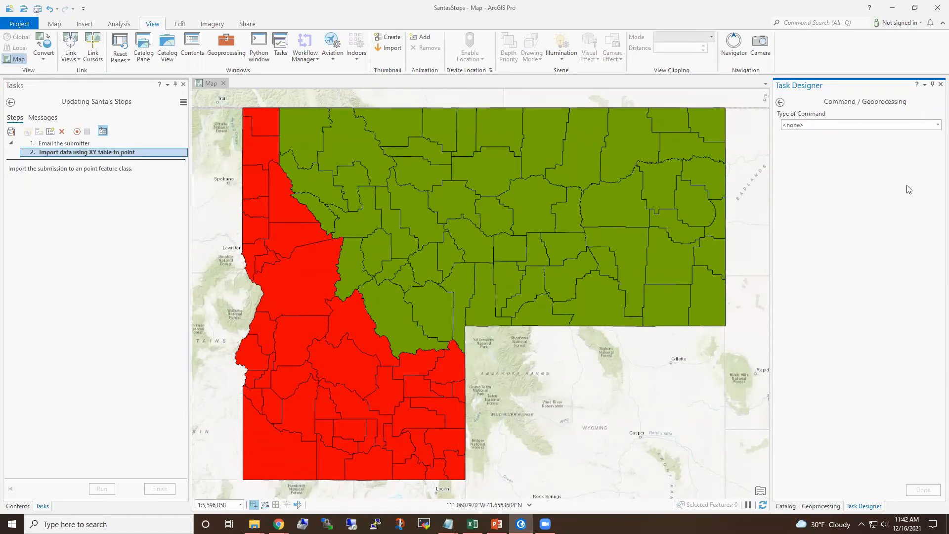
pyautogui.click(935, 127)
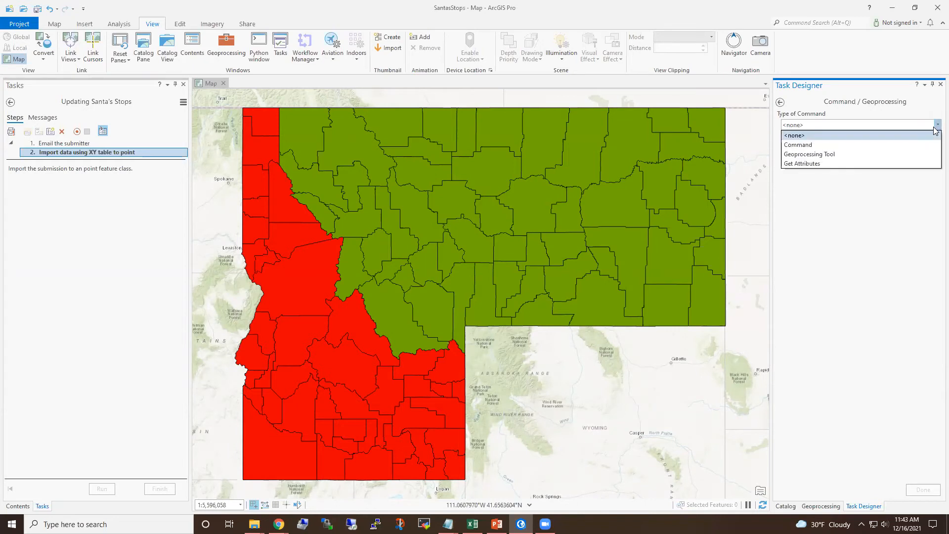
pyautogui.click(836, 155)
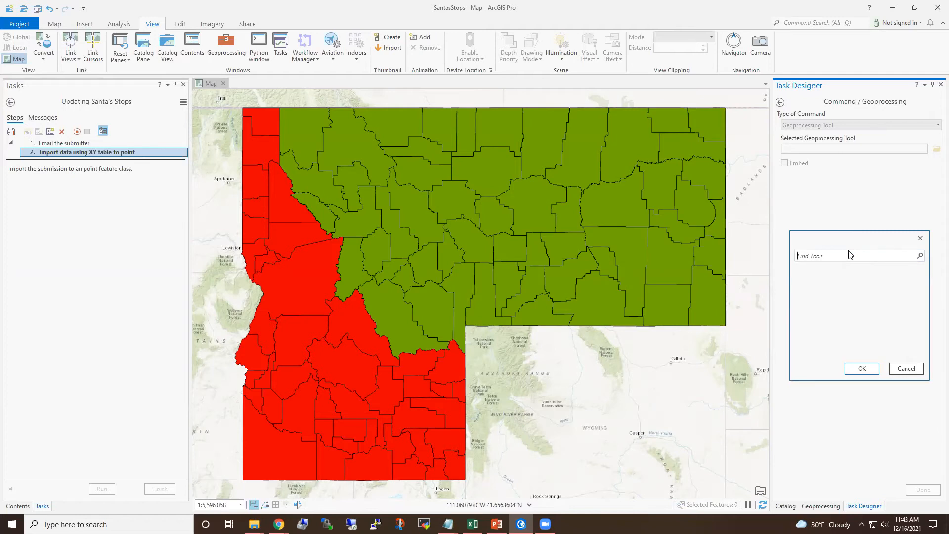
pyautogui.write('Xy')
pyautogui.write('table')
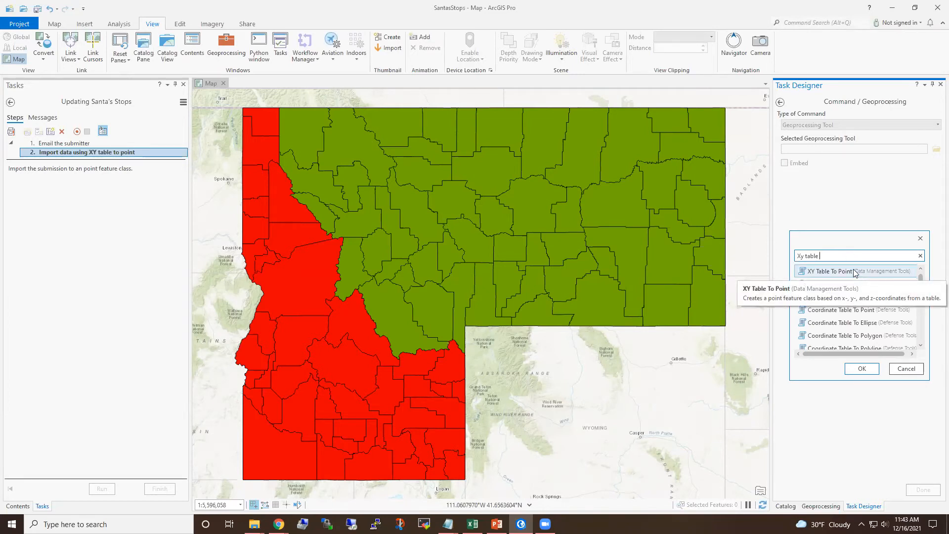
pyautogui.click(848, 273)
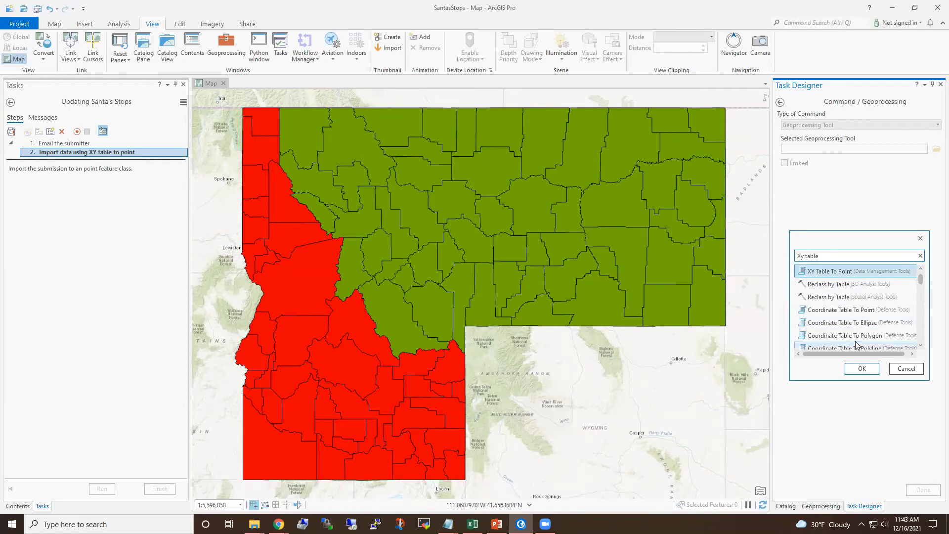
pyautogui.click(860, 368)
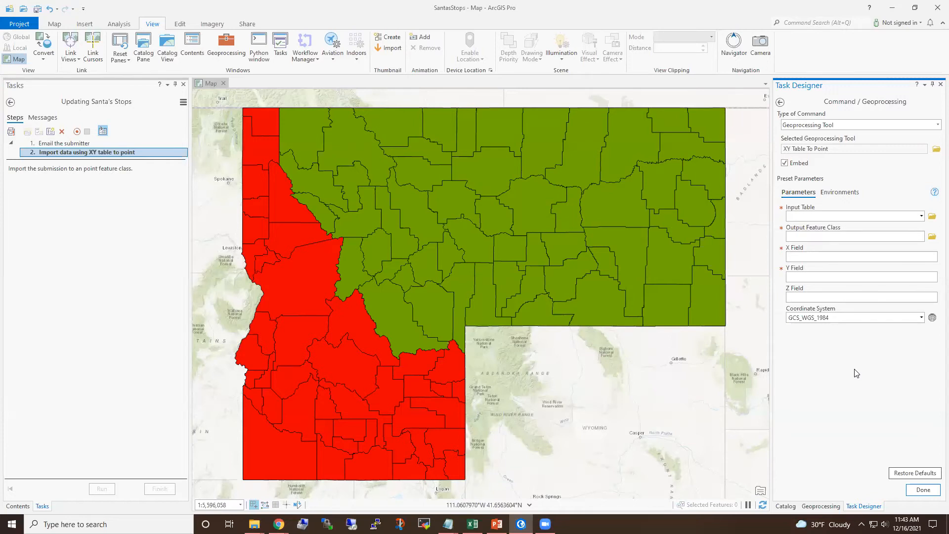
# - Preset the tool's X Field to X field and Y Field to Y field, then finish the command setup
pyautogui.click(840, 256)
pyautogui.write('X field')
pyautogui.press('Tab')
pyautogui.click(841, 274)
pyautogui.write('Y field')
pyautogui.click(924, 489)
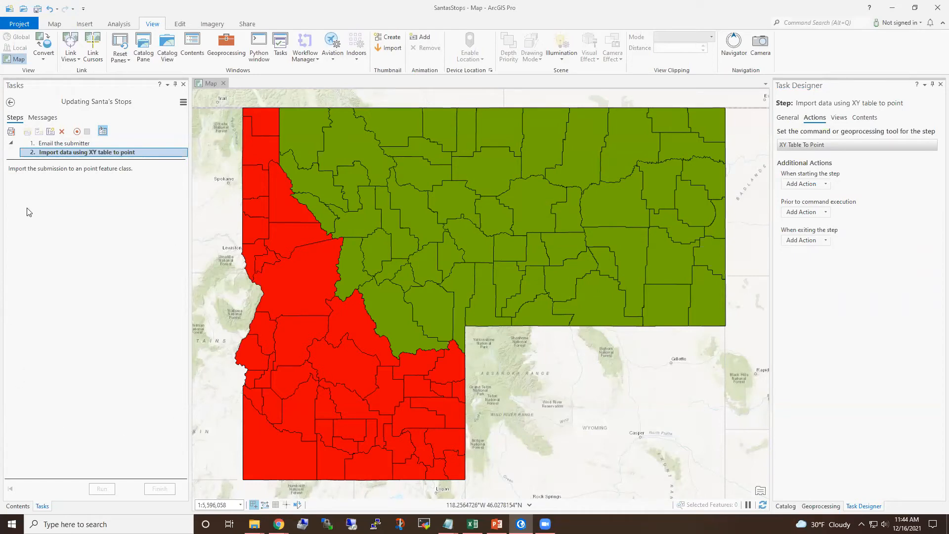
# - Exit the task designer, open the Updating Santa's Stops task, and run through its first step to the second
pyautogui.click(183, 103)
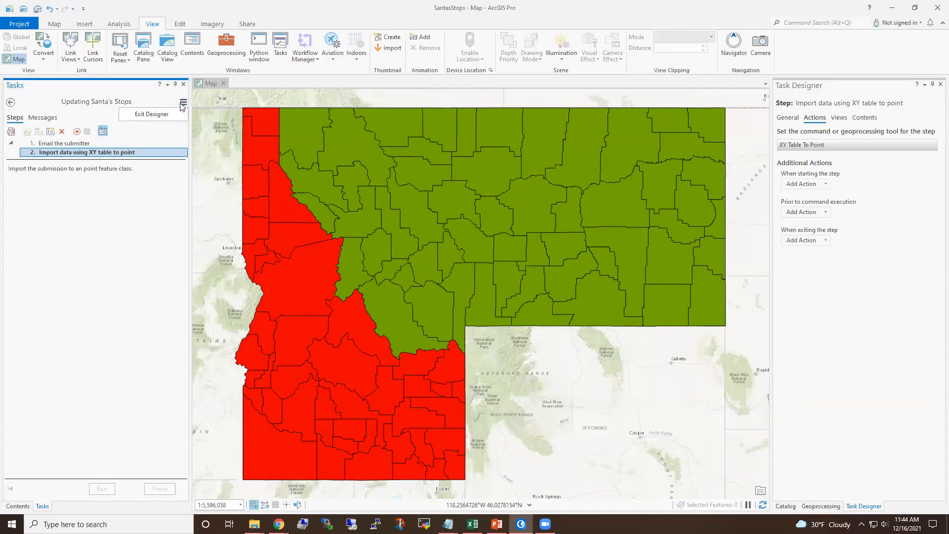
pyautogui.click(166, 117)
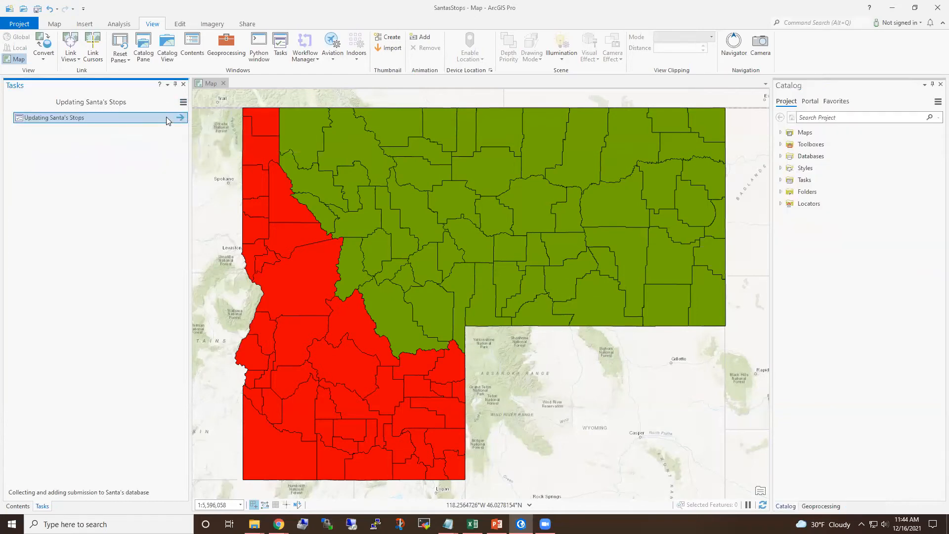
pyautogui.doubleClick(83, 119)
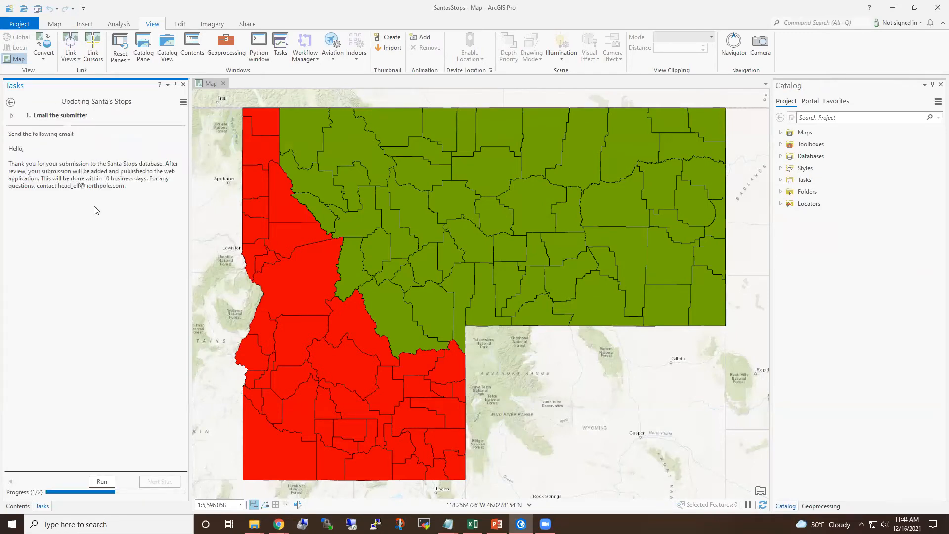
pyautogui.click(109, 484)
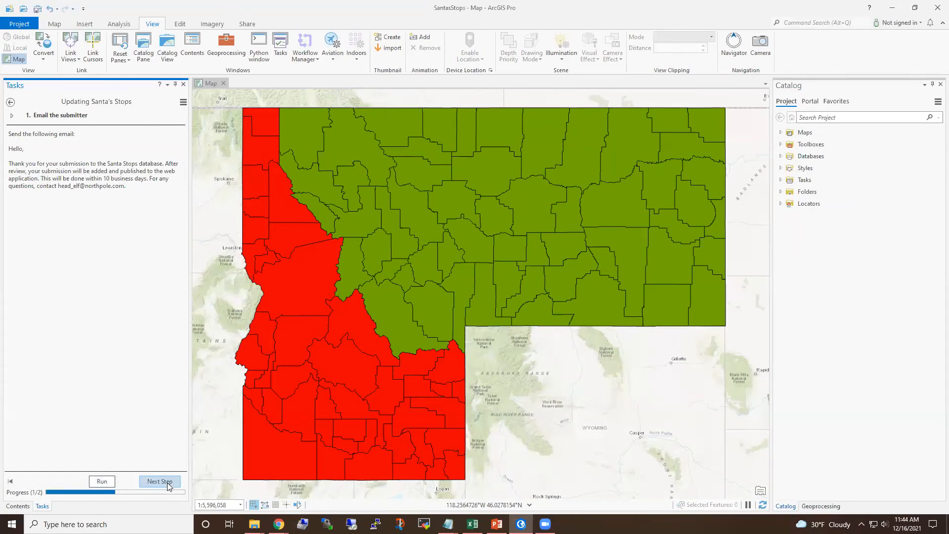
pyautogui.click(167, 484)
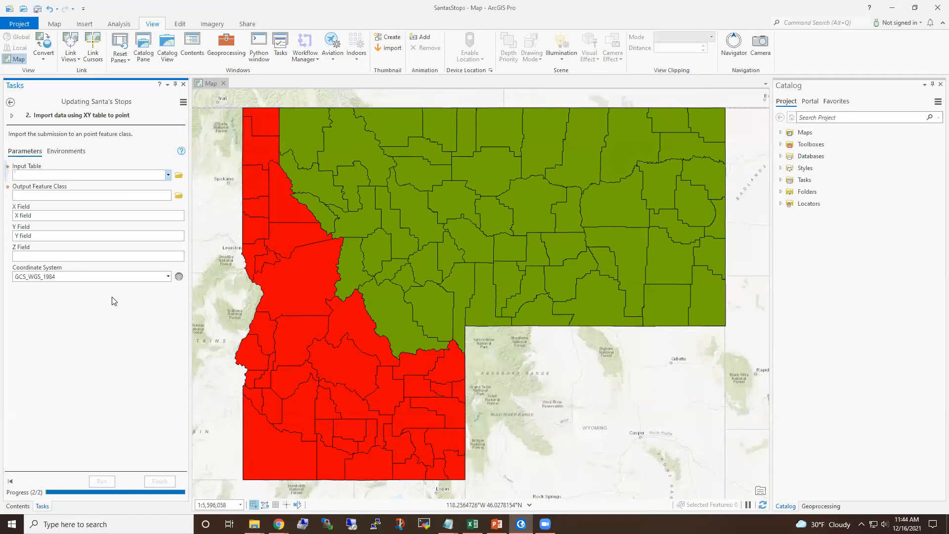
# - Return to editing the task in the designer, interrupting the task in progress
pyautogui.click(183, 103)
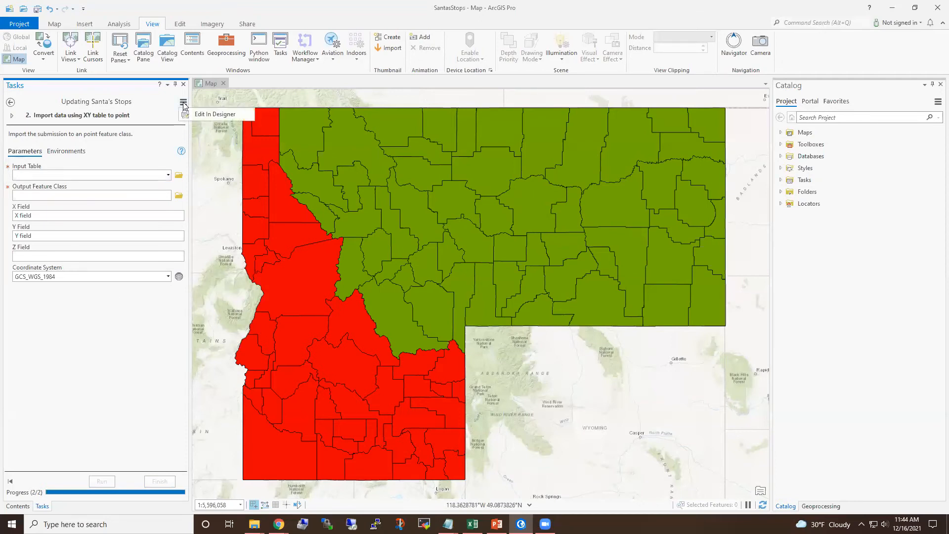
pyautogui.click(215, 114)
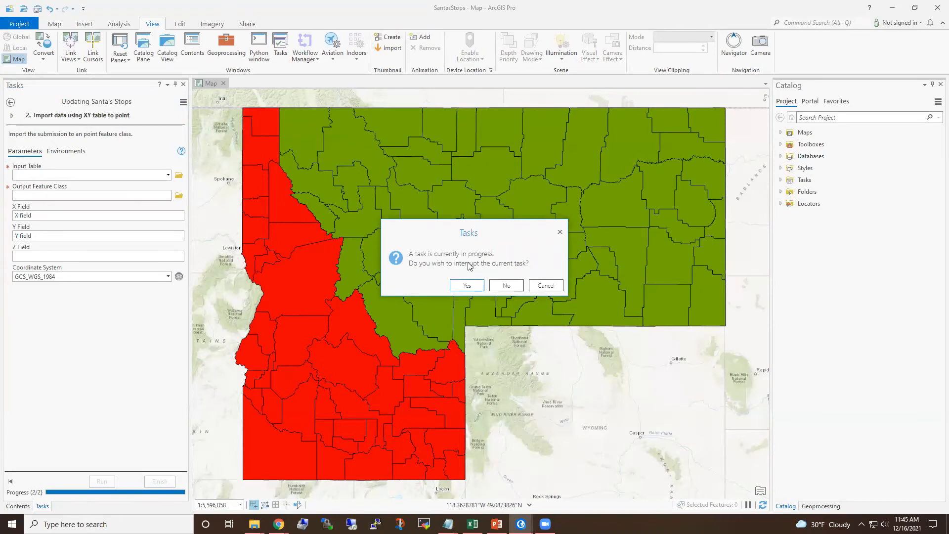
pyautogui.click(467, 285)
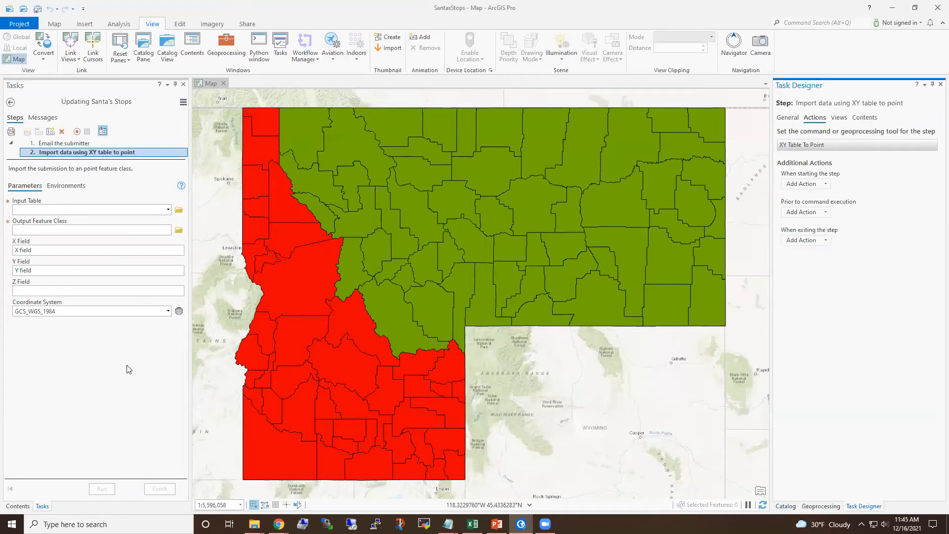
# - Add a third step named Review Data
pyautogui.click(51, 134)
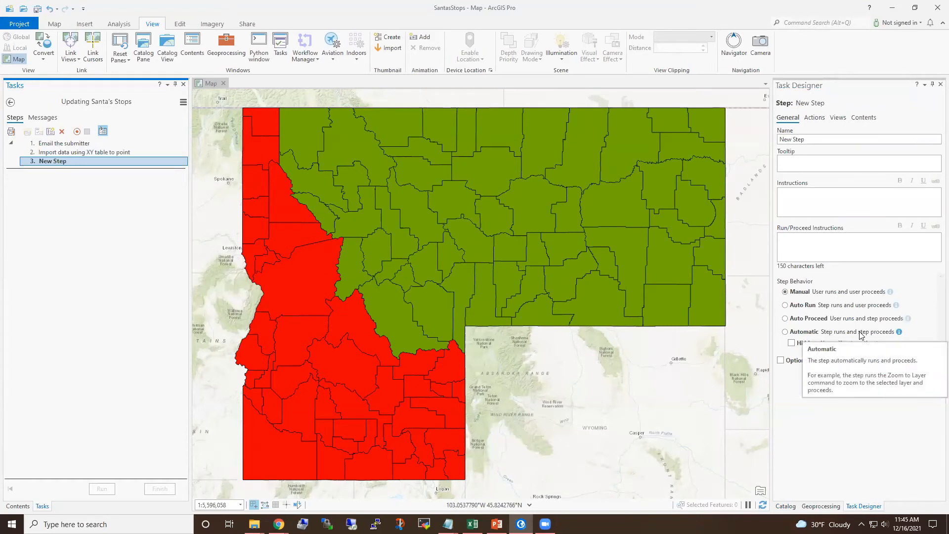
pyautogui.doubleClick(833, 140)
pyautogui.moveTo(834, 140); pyautogui.dragTo(767, 142)
pyautogui.write('Review Data')
# - Set the step's instructions to -Check location accuracy using counties data - Look for null values
pyautogui.click(829, 206)
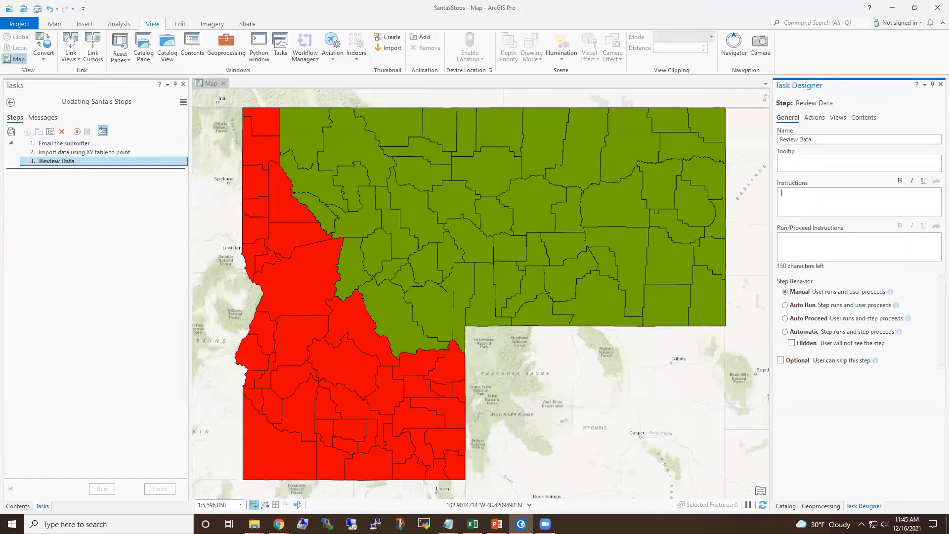
pyautogui.write('-Check location accuracy using counties data ')
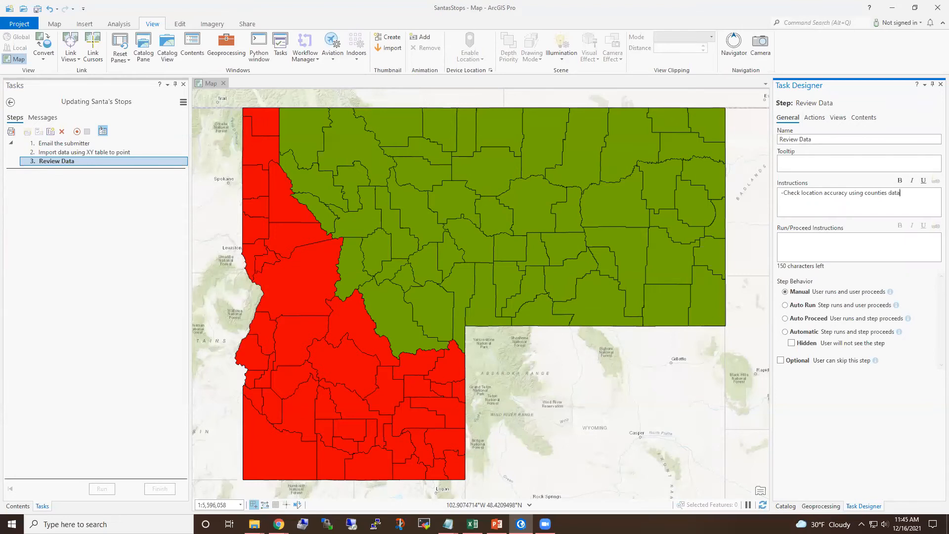
pyautogui.write('- Look for null')
pyautogui.click(831, 207)
pyautogui.write('values')
# - Add a fourth step named Project the data for web application
pyautogui.click(50, 131)
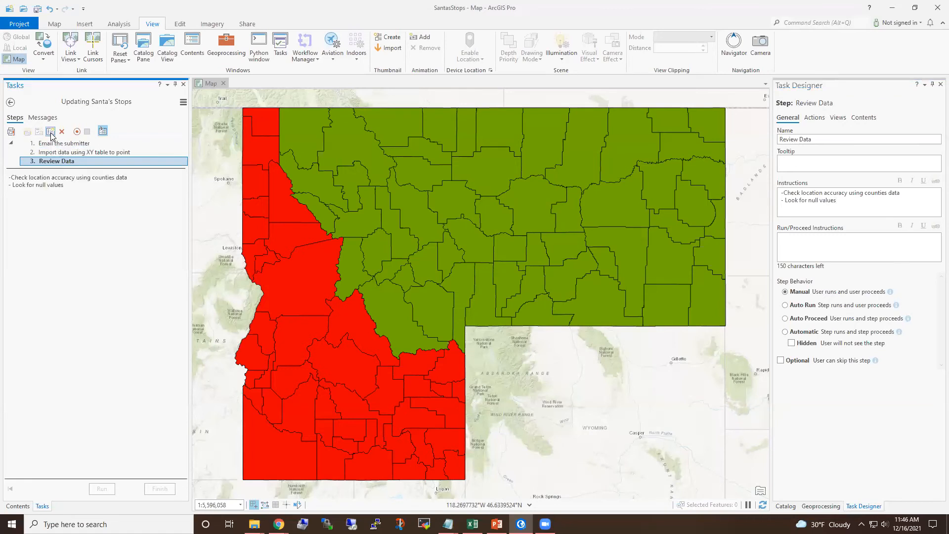
pyautogui.doubleClick(869, 140)
pyautogui.click(869, 140)
pyautogui.moveTo(869, 140); pyautogui.dragTo(758, 143)
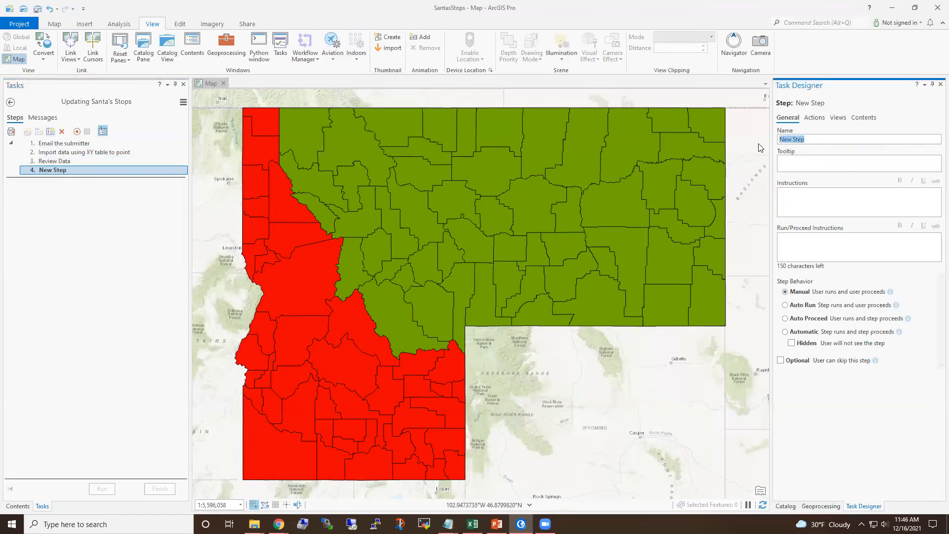
pyautogui.write('Project the data for web applicatoin')
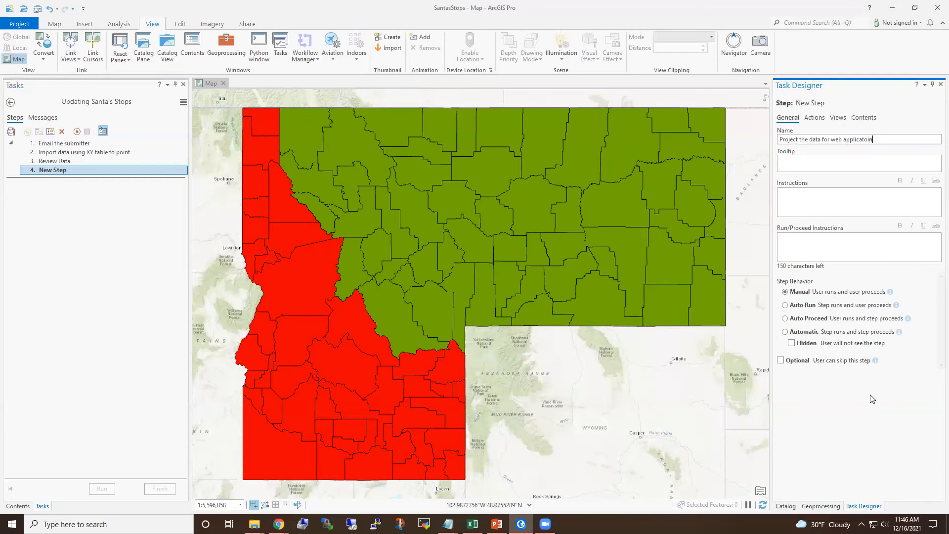
pyautogui.press('BackSpace')
pyautogui.press('BackSpace')
pyautogui.press('BackSpace')
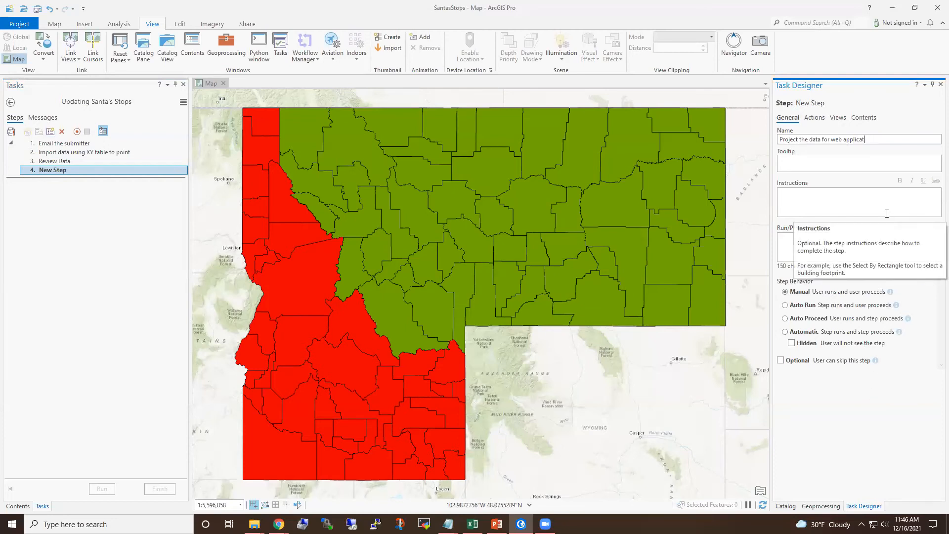
pyautogui.write('ion')
# - Set the step's instructions to Project to WGS 1984 Web Mercator (axillary sphere), fixing the spelling
pyautogui.click(886, 212)
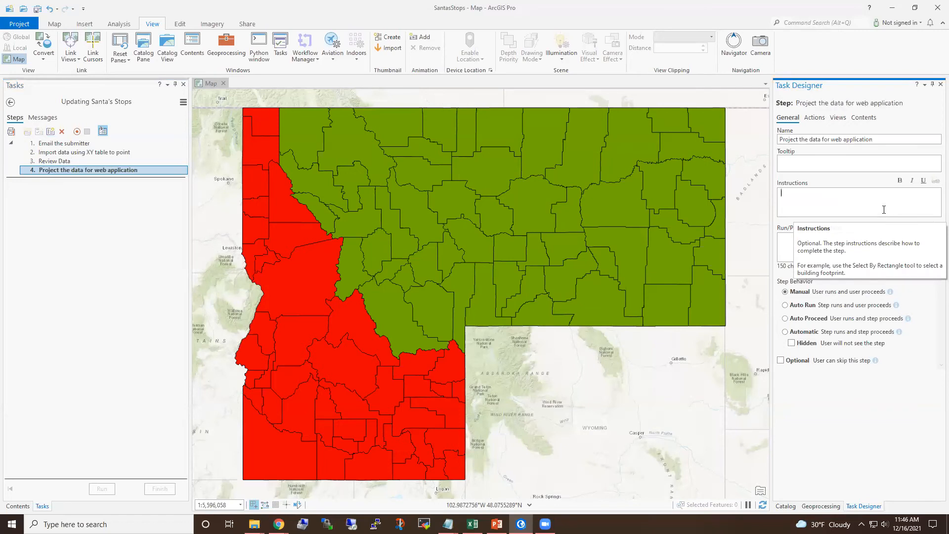
pyautogui.write('ojec')
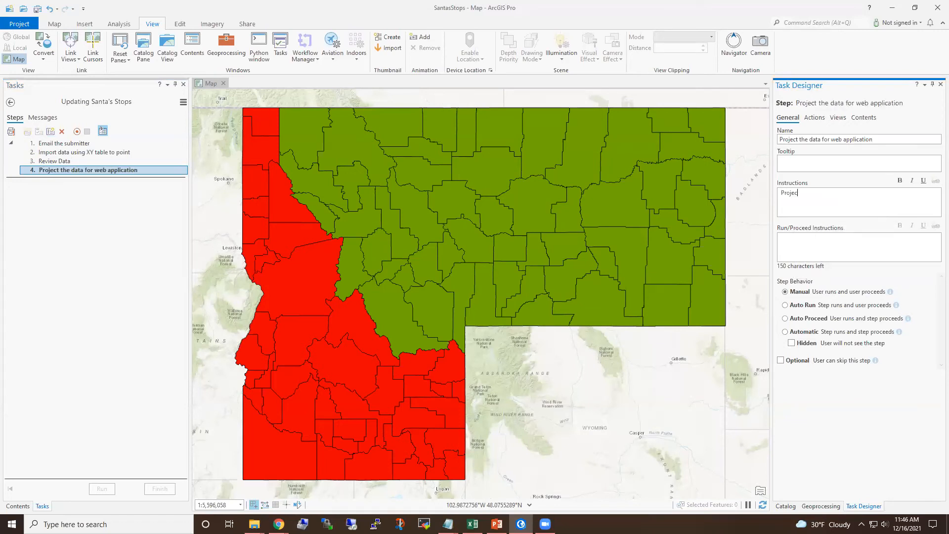
pyautogui.write('t to WGS 1984 Web Mercator (auxillillary sphere)')
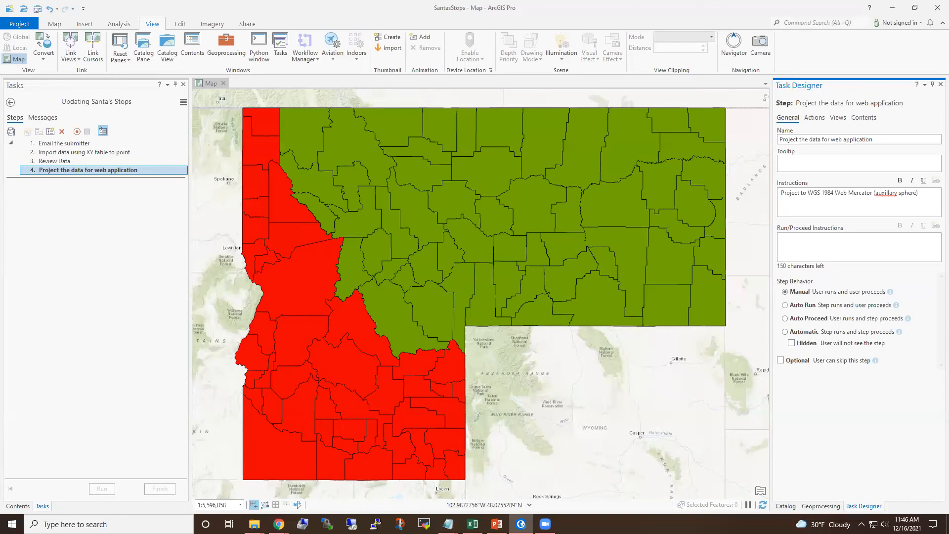
pyautogui.press('BackSpace')
pyautogui.write('e')
pyautogui.rightClick(890, 193)
pyautogui.click(792, 200)
# - Set the step's action to the embedded Batch Project geoprocessing tool
pyautogui.click(919, 194)
pyautogui.click(822, 123)
pyautogui.moveTo(862, 143)
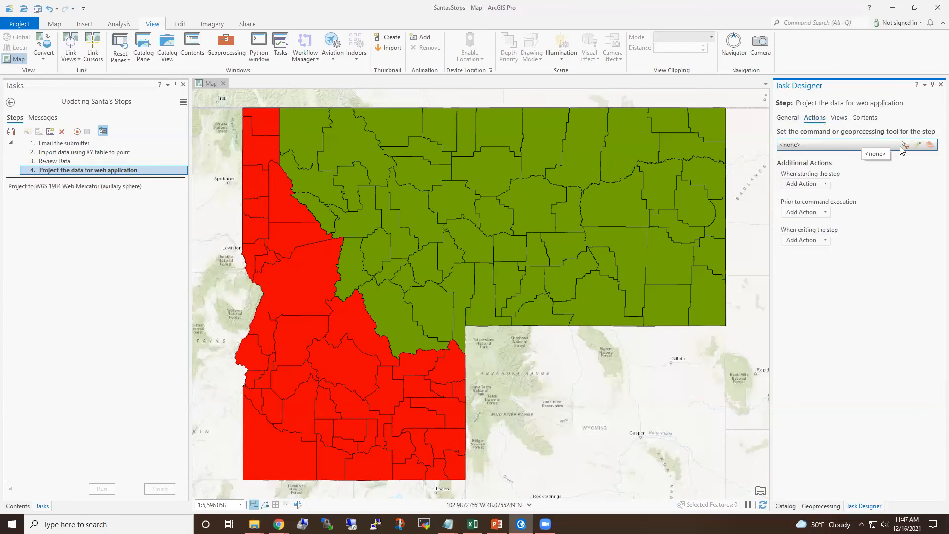
pyautogui.click(918, 147)
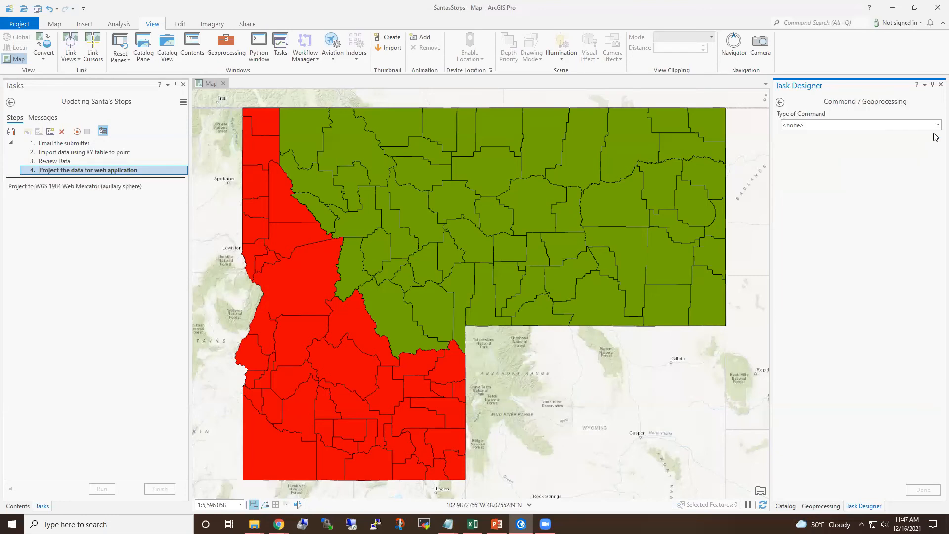
pyautogui.click(937, 124)
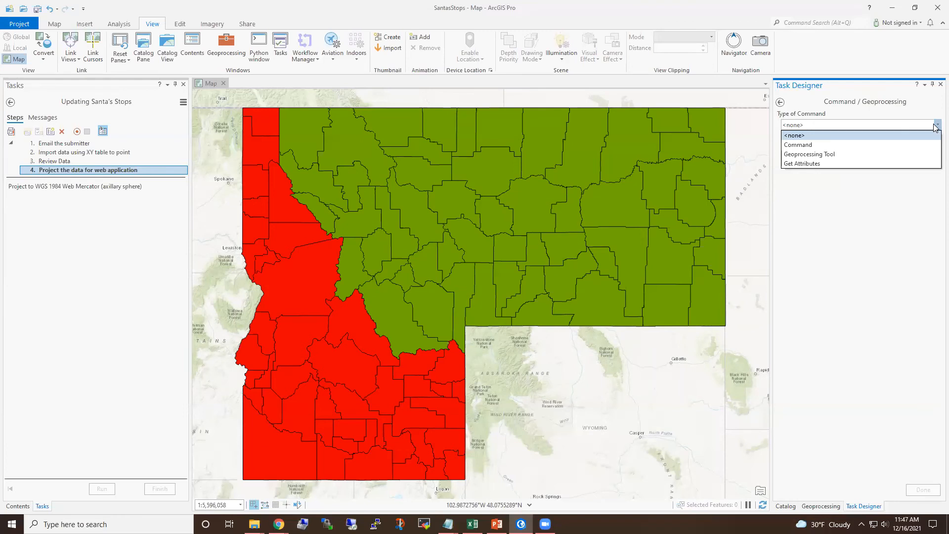
pyautogui.click(813, 154)
pyautogui.write('proj')
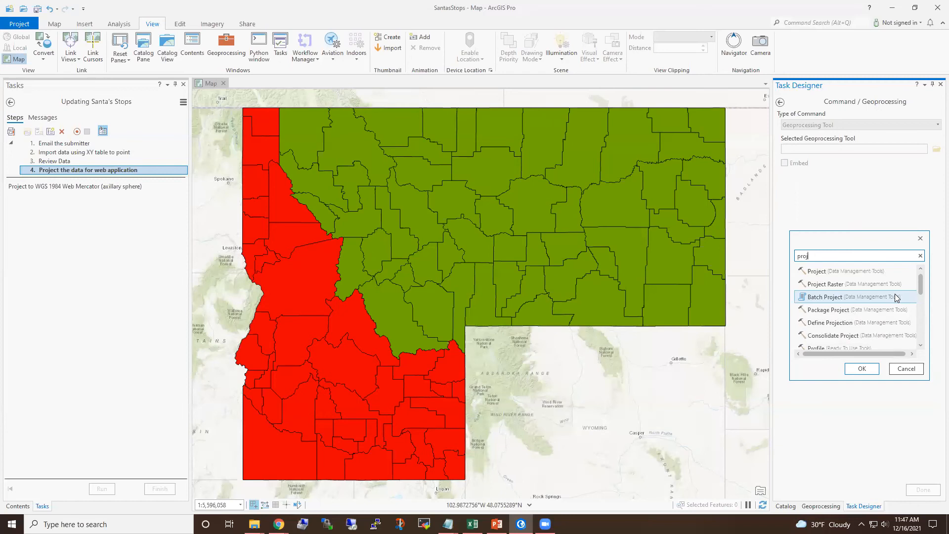
pyautogui.click(896, 297)
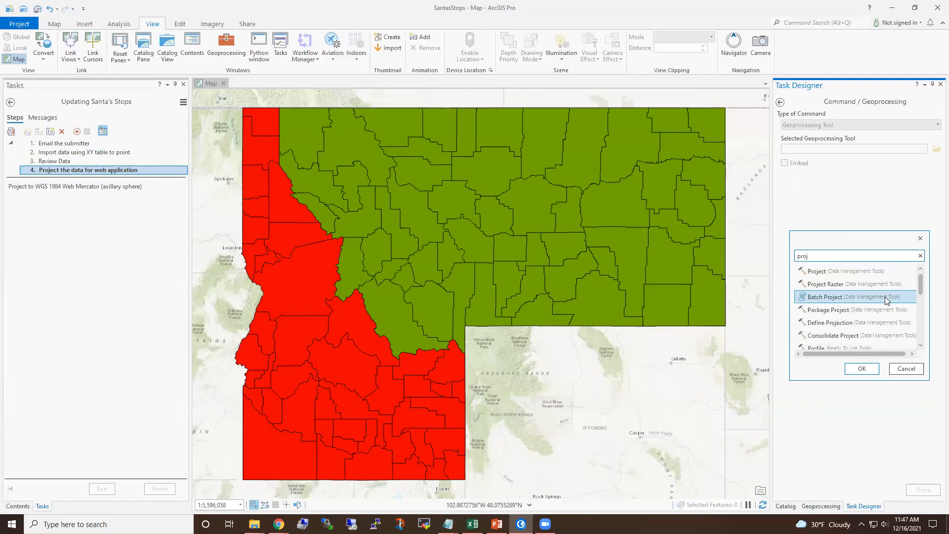
pyautogui.click(861, 370)
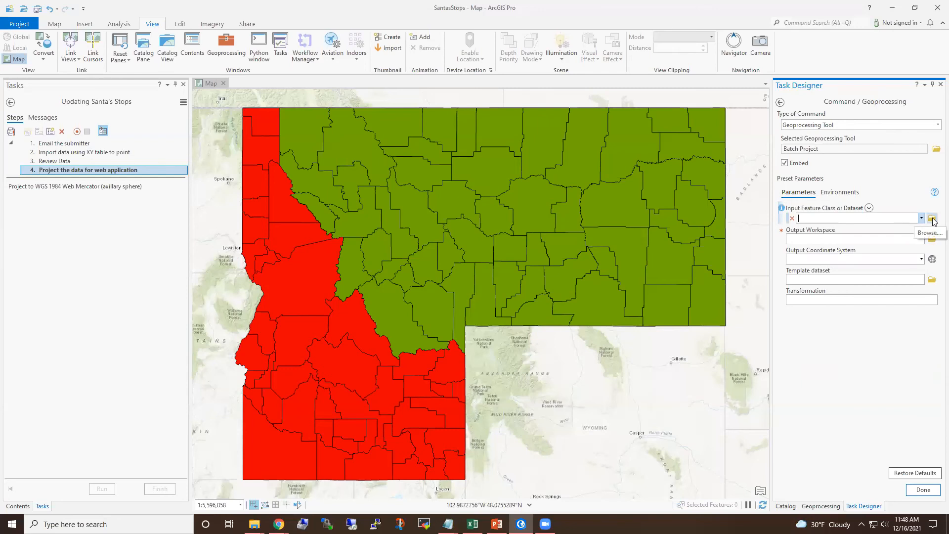
# - Preset the Batch Project output coordinate system to WGS 1984 Web Mercator (auxiliary sphere) and finish the action
pyautogui.click(917, 240)
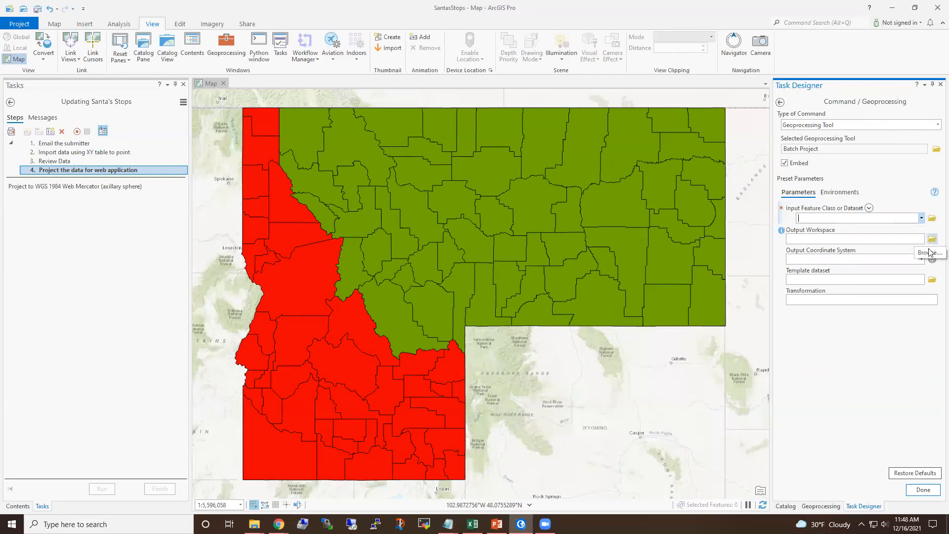
pyautogui.click(931, 260)
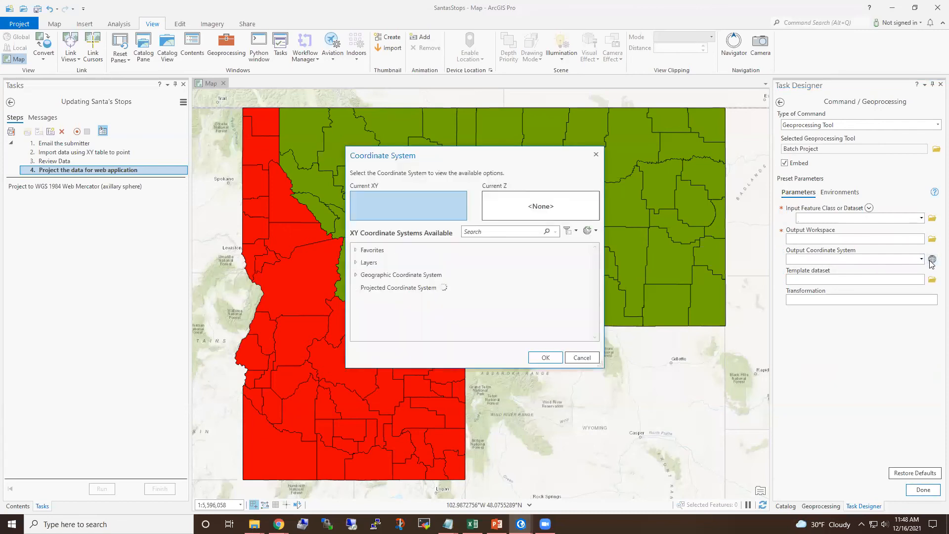
pyautogui.click(356, 250)
pyautogui.scroll(-3, 555, 295)
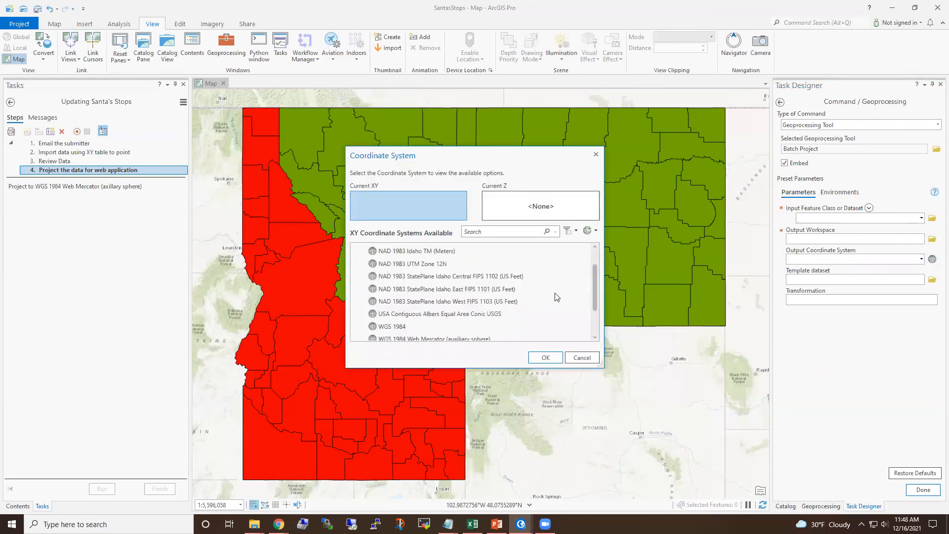
pyautogui.click(472, 315)
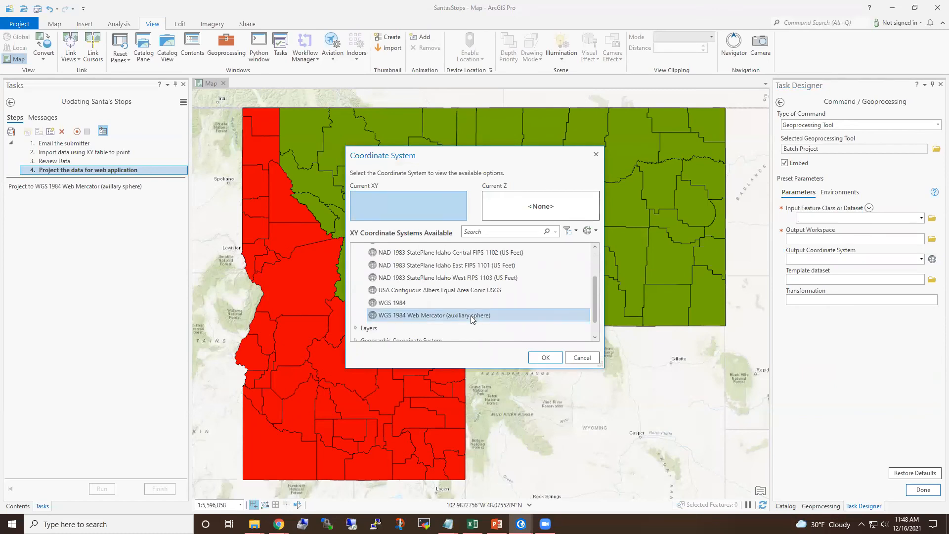
pyautogui.click(545, 356)
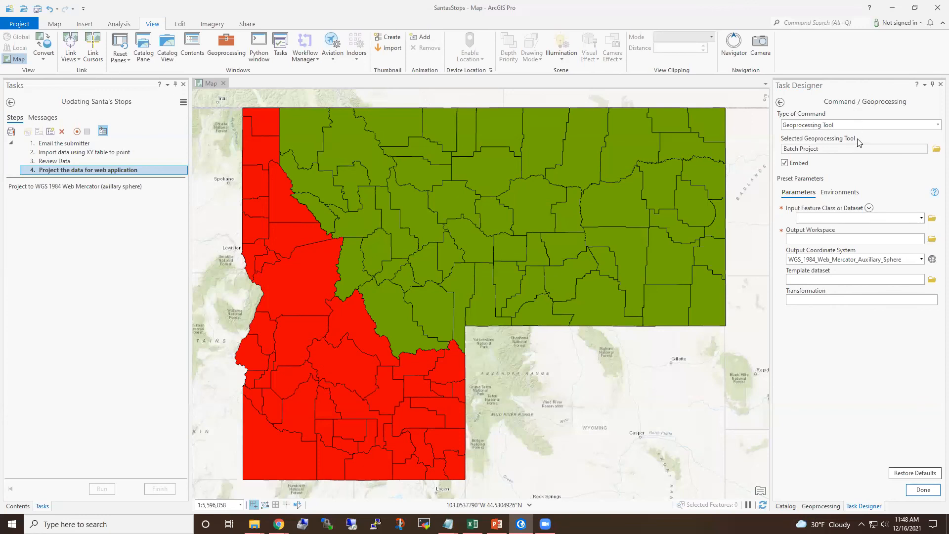
pyautogui.click(931, 492)
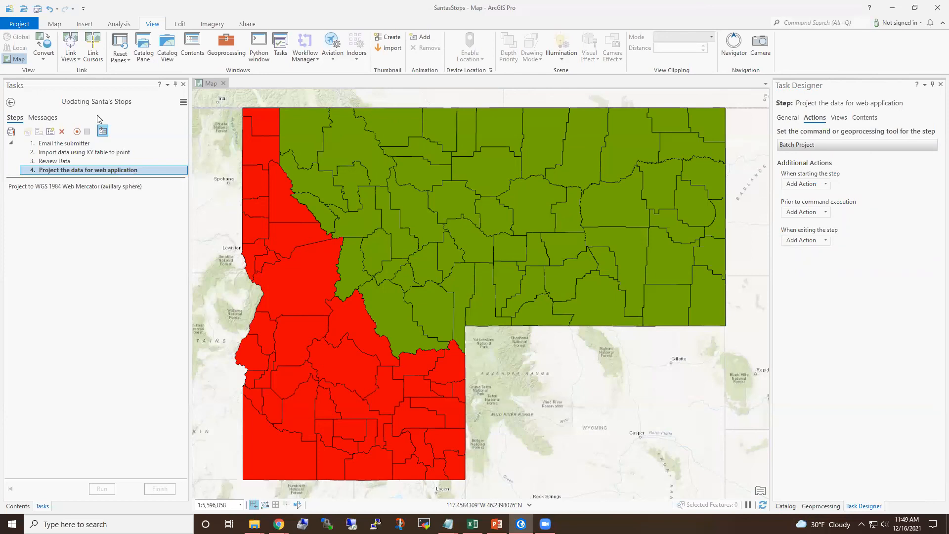
# - Save the project and validate the task, then reopen the fourth step's general settings
pyautogui.click(37, 9)
pyautogui.click(11, 132)
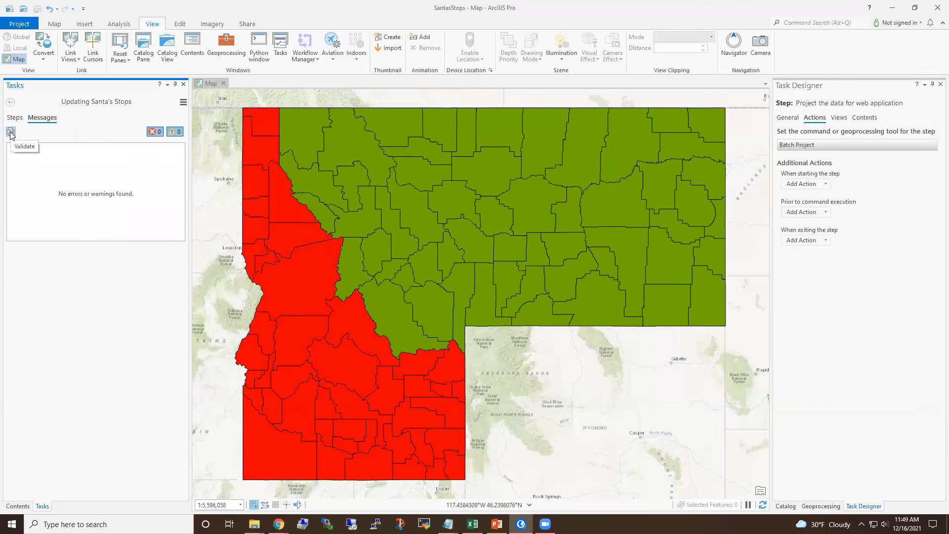
pyautogui.click(14, 118)
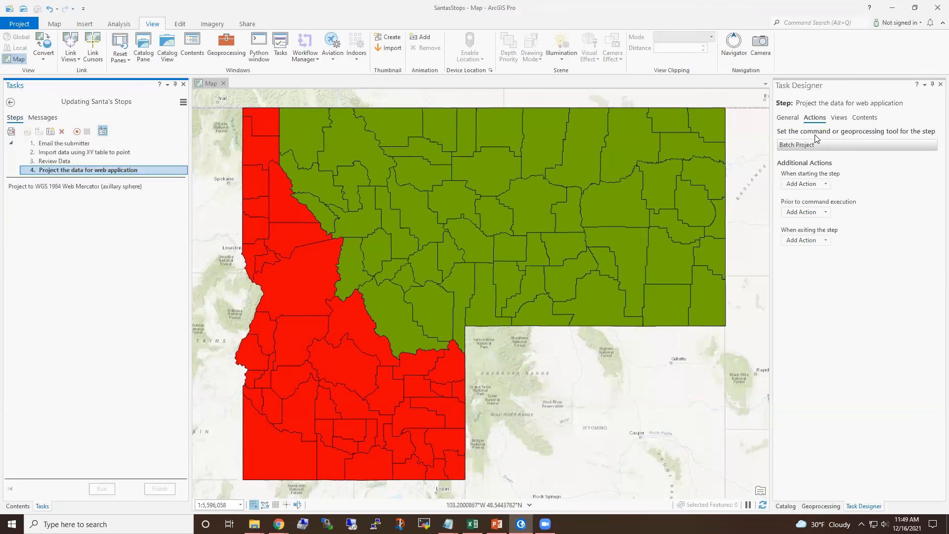
pyautogui.click(787, 117)
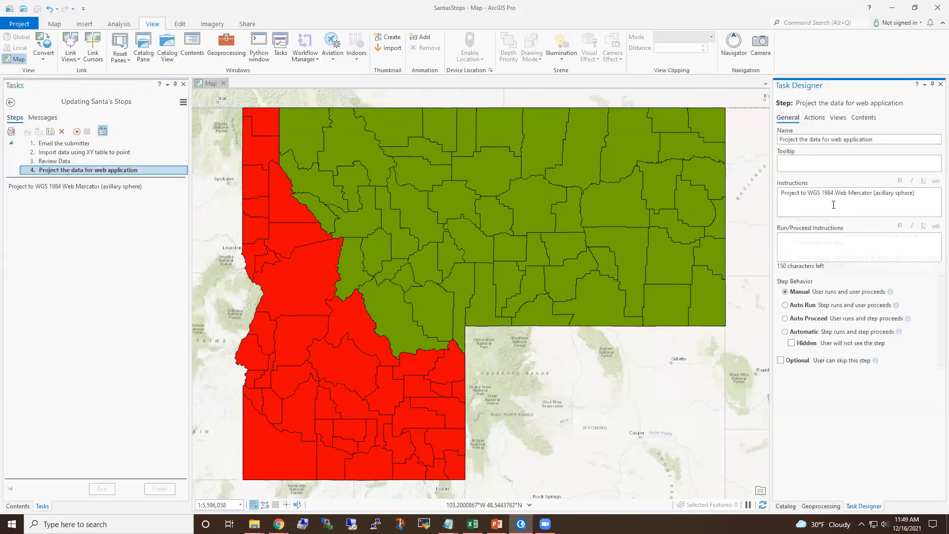